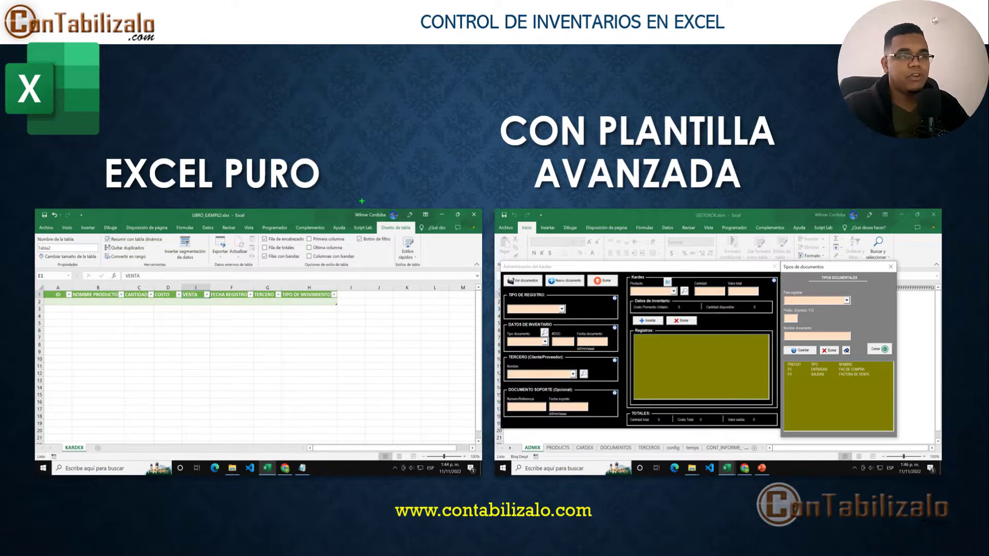
Step: Annotate the screen with arrows to the plain Excel and advanced template examples and frame the advanced template title
drag(362, 201, 389, 78)
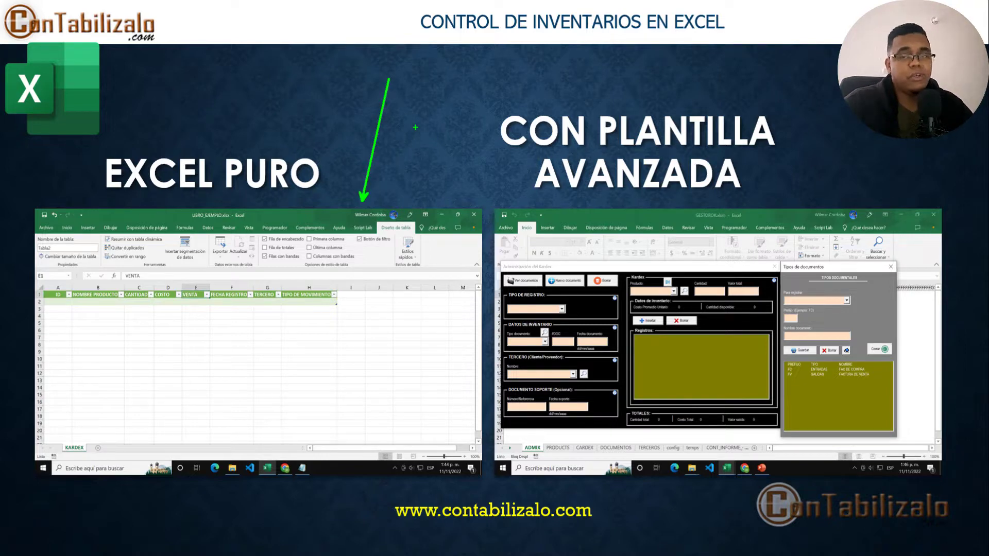
drag(494, 100, 783, 199)
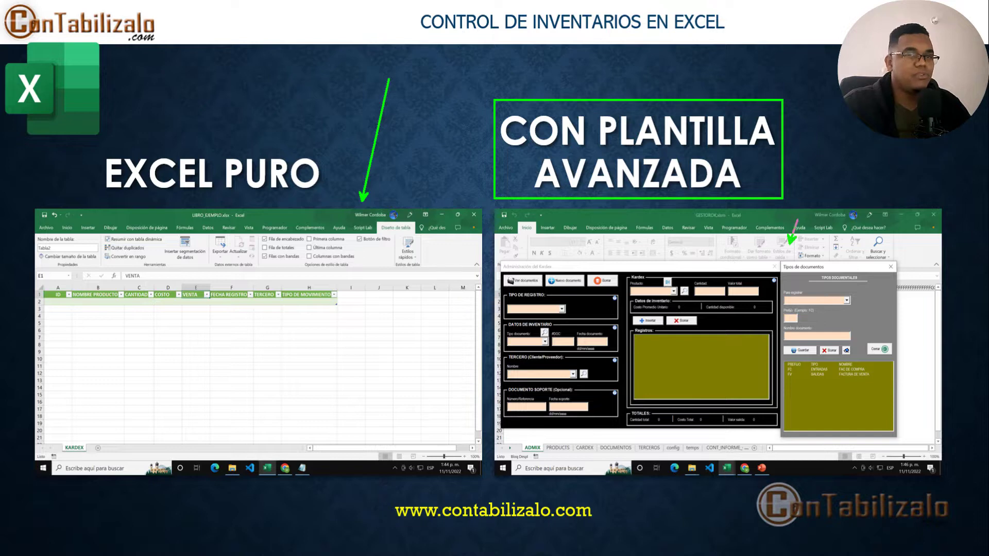
drag(790, 242, 825, 114)
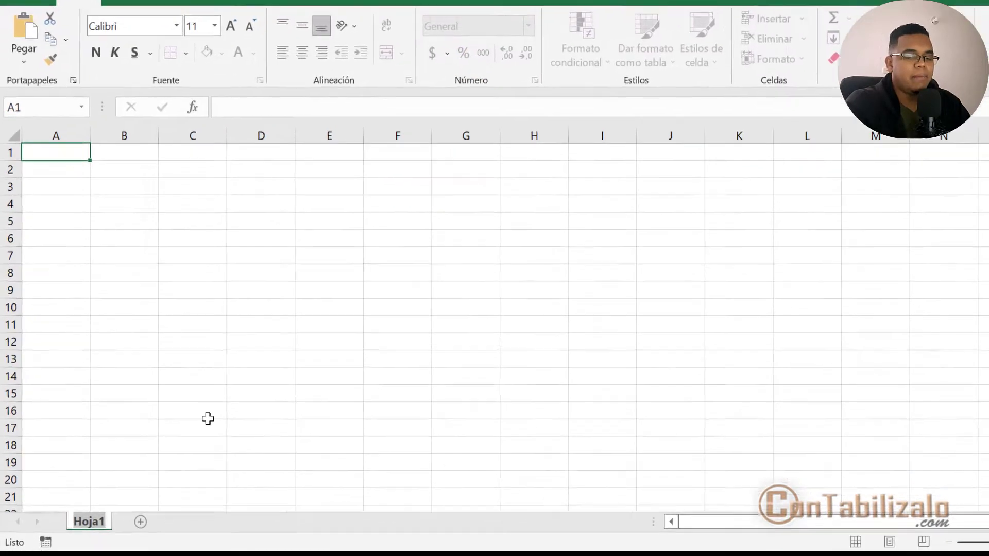
Step: Rename Hoja1 to KARDEX and add a second sheet named TERCEROS
text(K)
text(A)
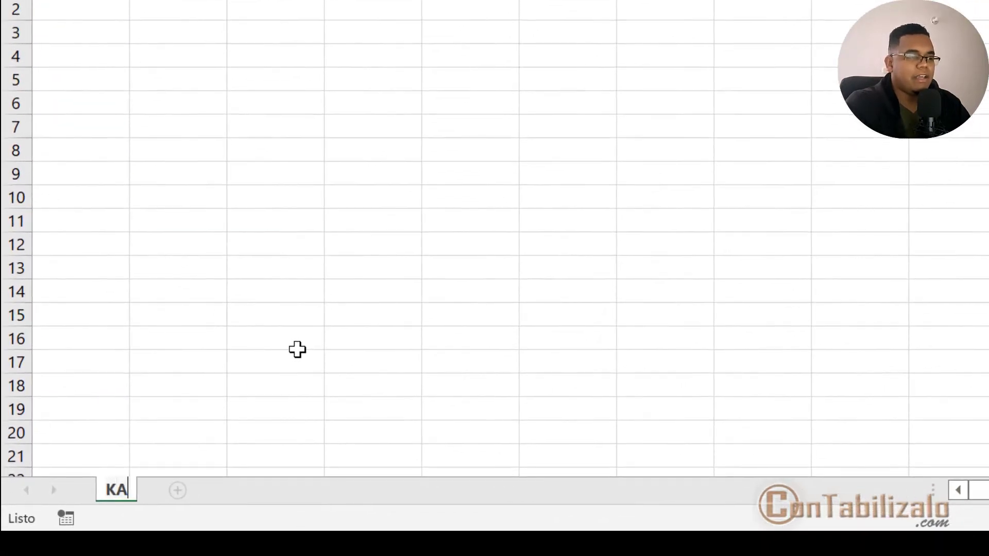
text(RDEX)
key(Return)
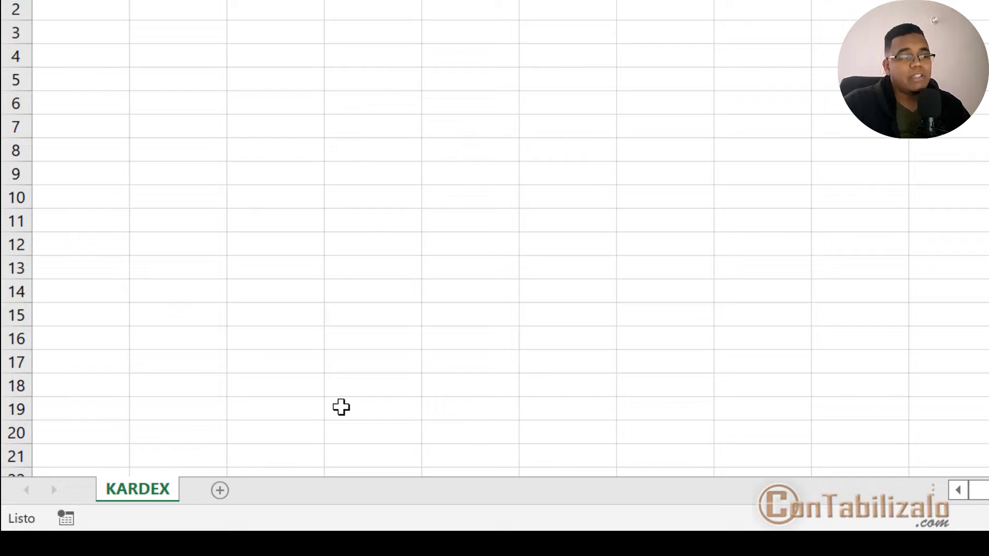
click(219, 491)
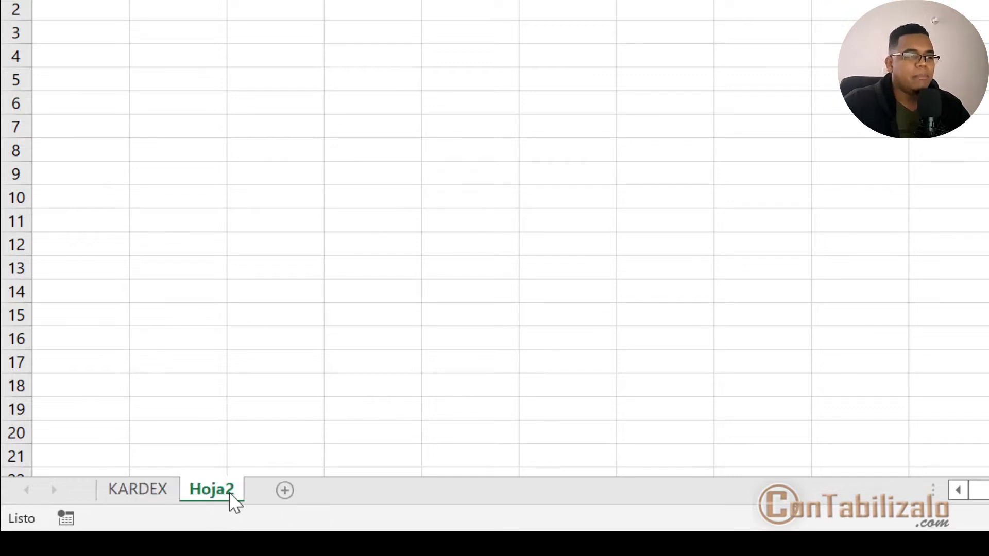
double_click(230, 492)
text(T)
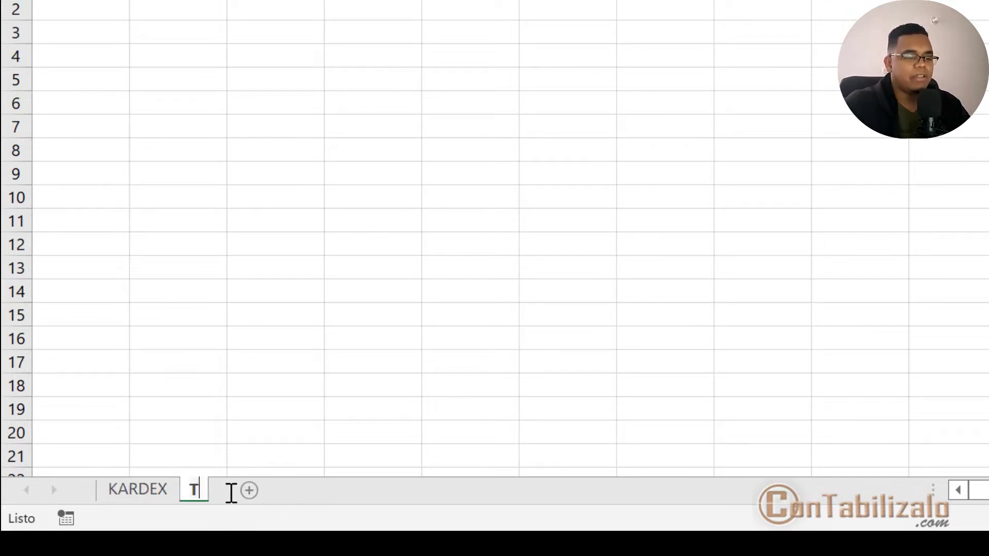
text(ERCEROS)
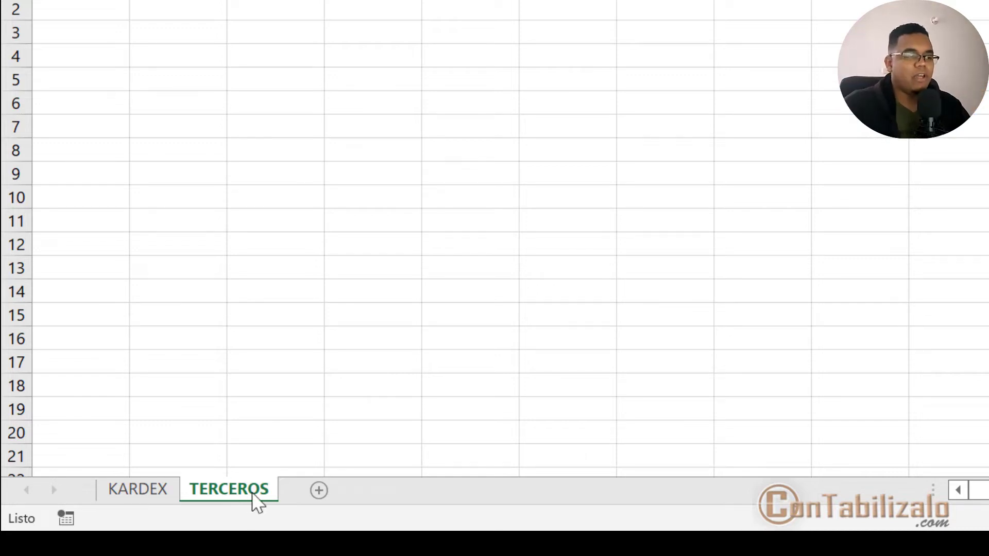
Step: Add sheets PRODUCTOS and REPORTES, then return to the KARDEX sheet
click(319, 491)
double_click(314, 491)
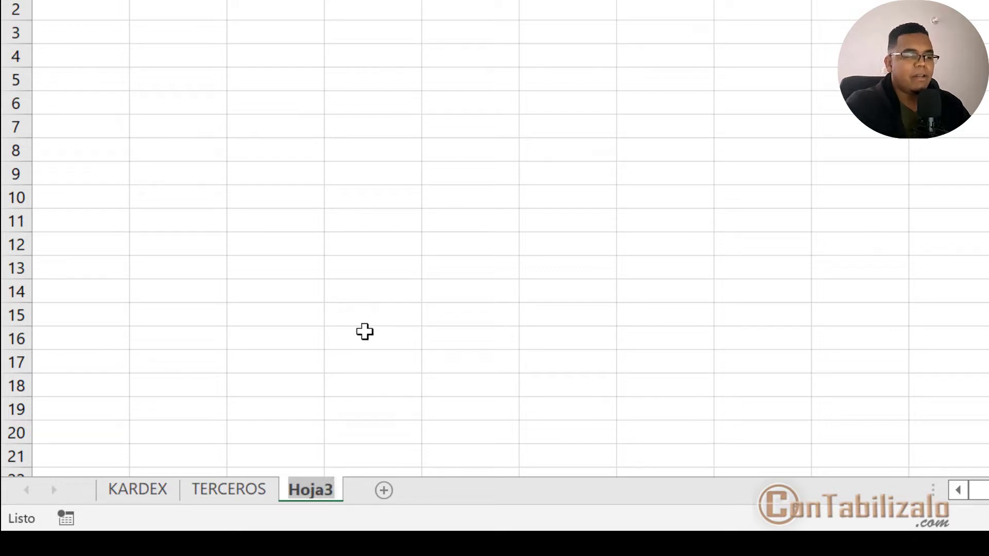
text(PRODUCTOS)
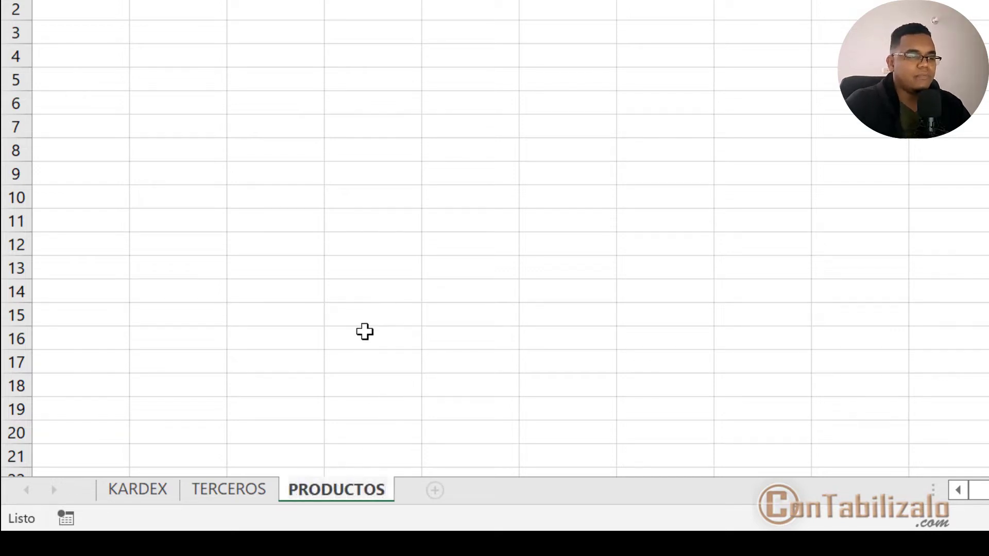
click(435, 492)
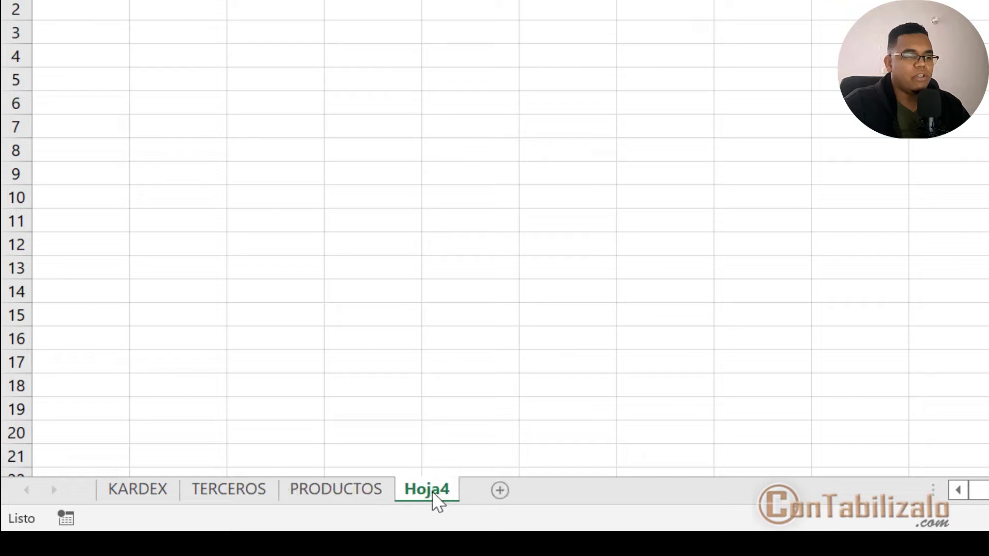
double_click(434, 490)
text(RECOPR)
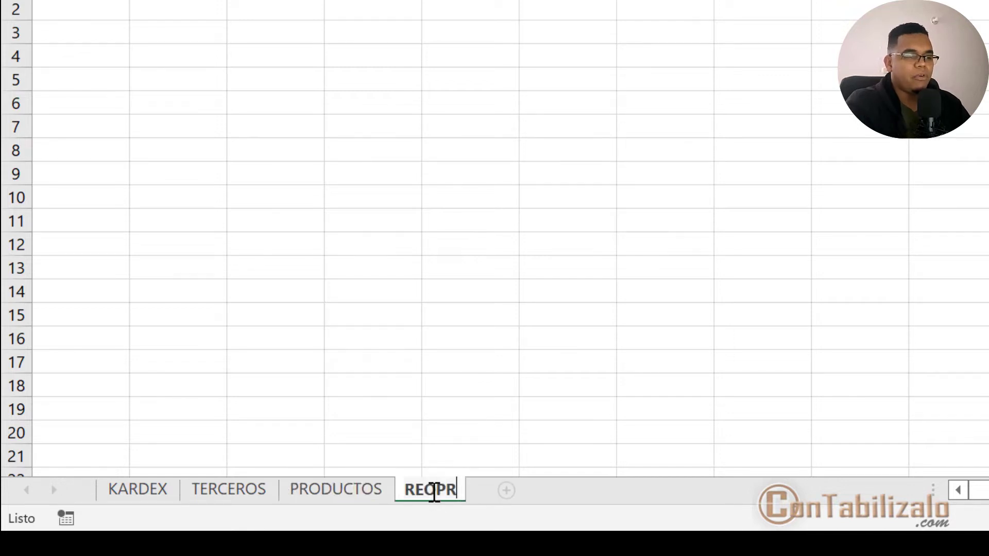
key(BackSpace)
key(BackSpace)
key(BackSpace)
key(BackSpace)
text(PORTES)
key(Return)
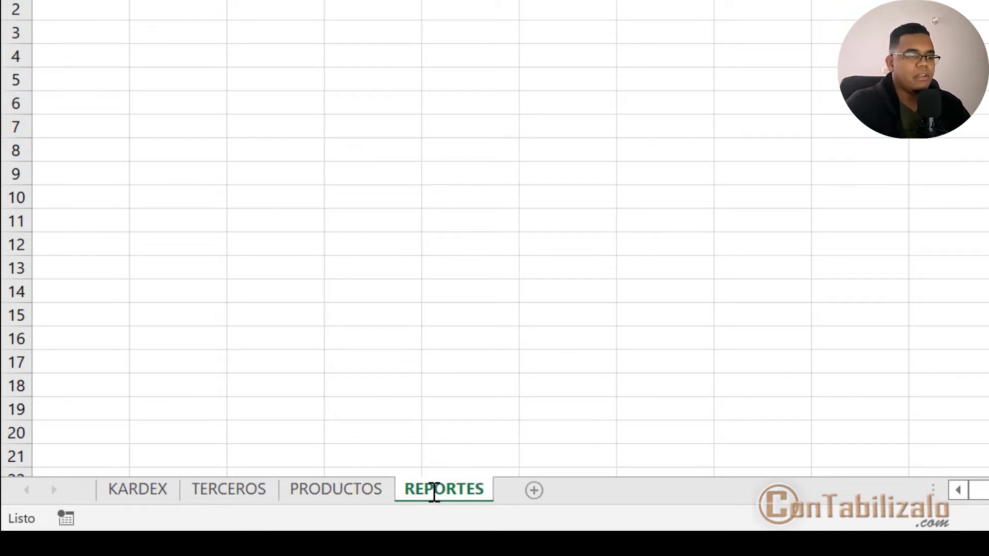
click(116, 490)
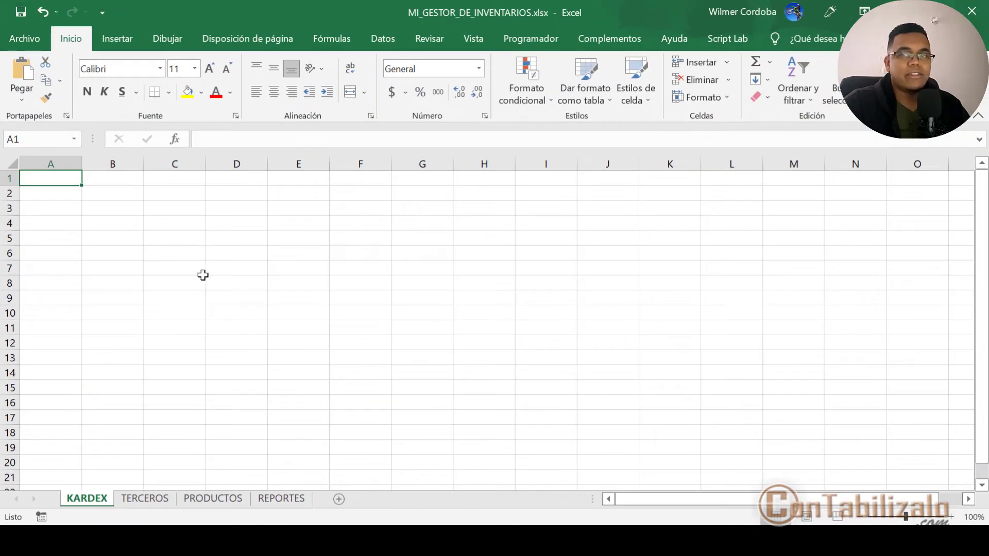
Step: Enter KARDEX headers ID, NOMBRE PRODUCTO and FECHA in row 1
text(ID)
key(Tab)
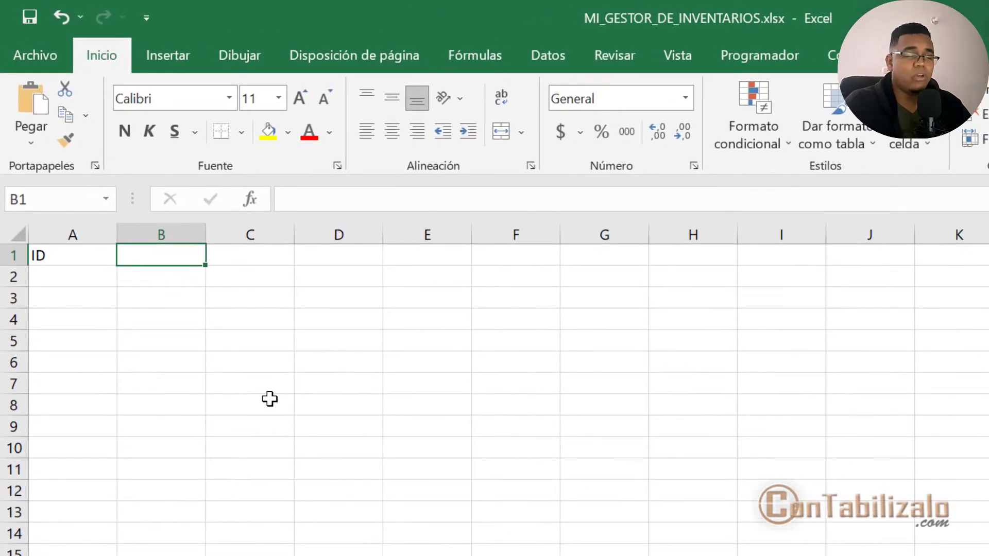
text(NO)
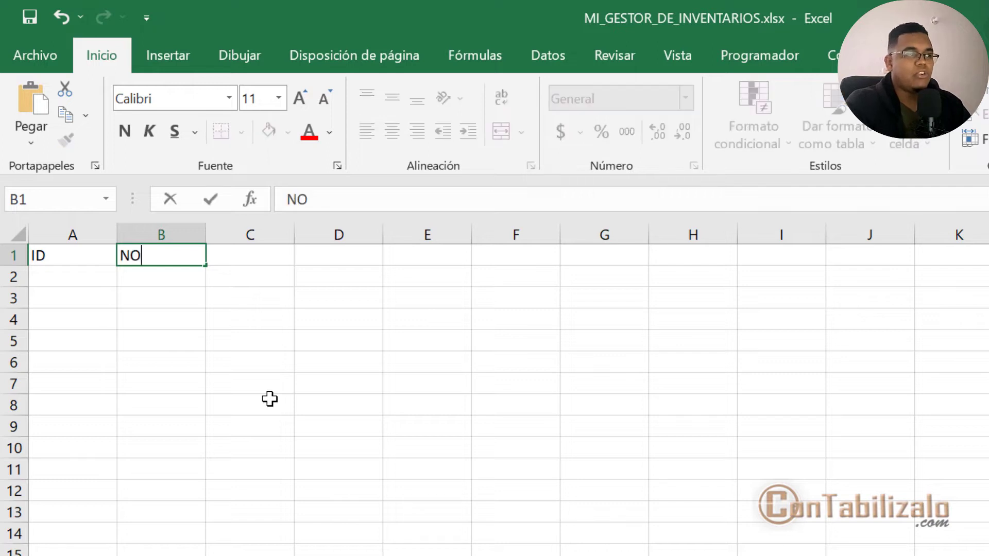
text(MBRE PRODUCTO)
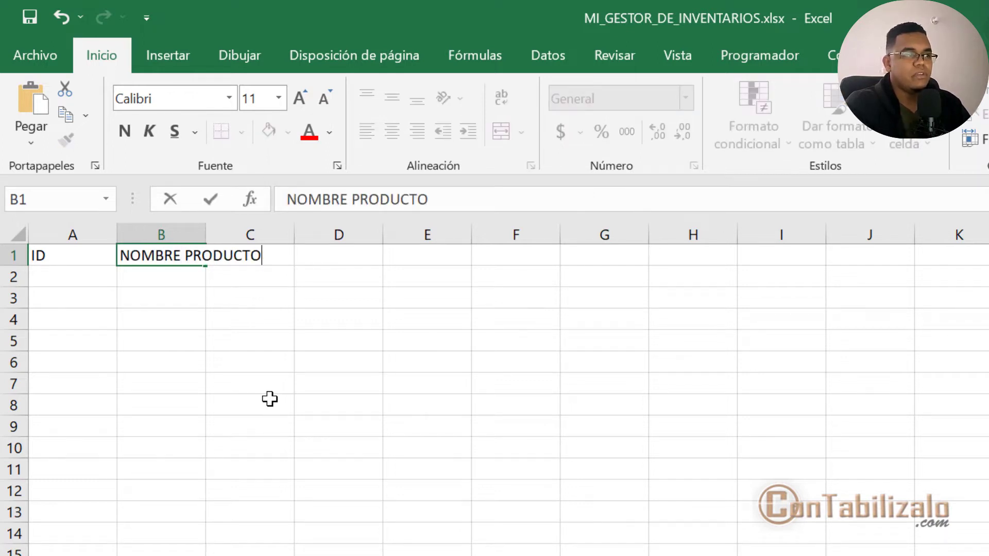
key(ctrl+Return)
key(Tab)
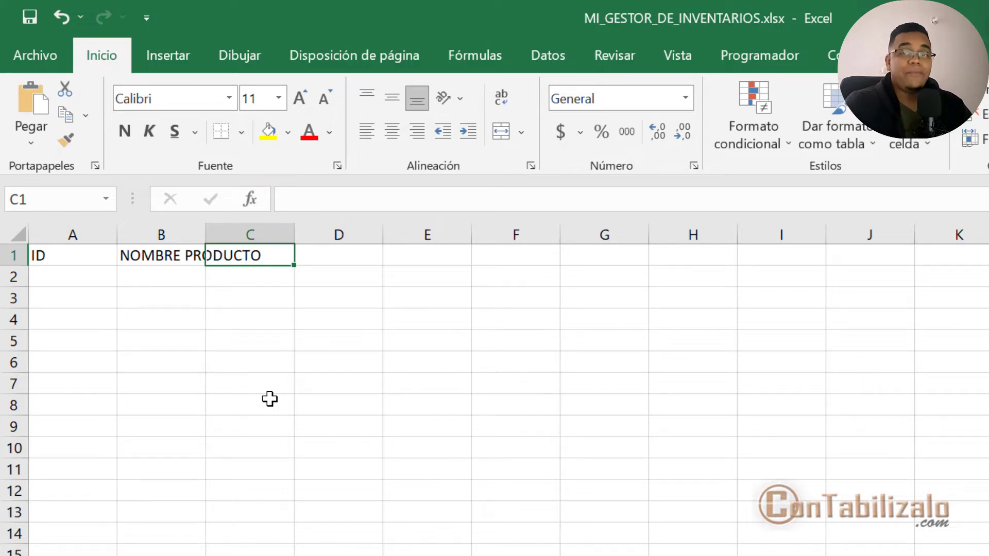
text(FECHAC)
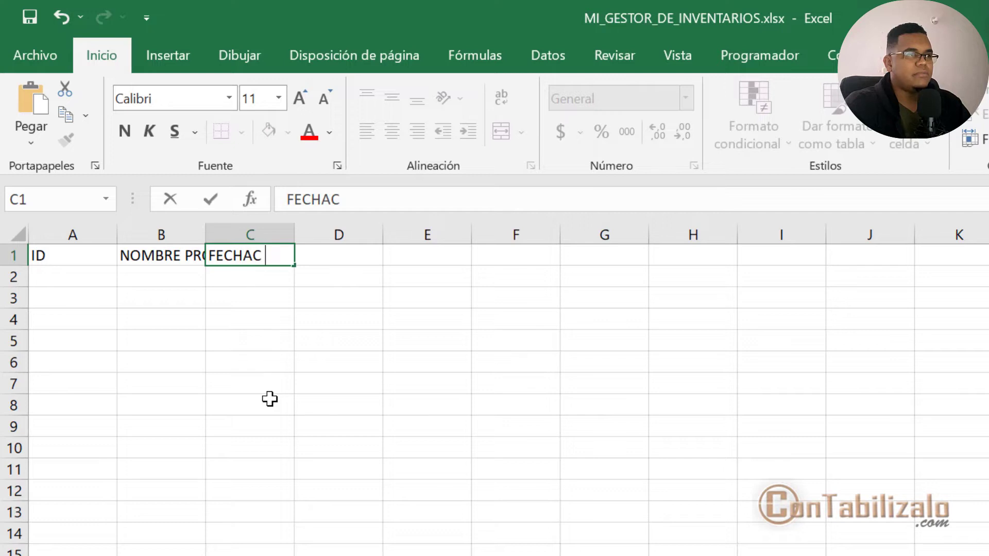
key(BackSpace)
key(Tab)
Step: Add the COSTO (VR. COMPRA) and VR VENTA headers
text(COS)
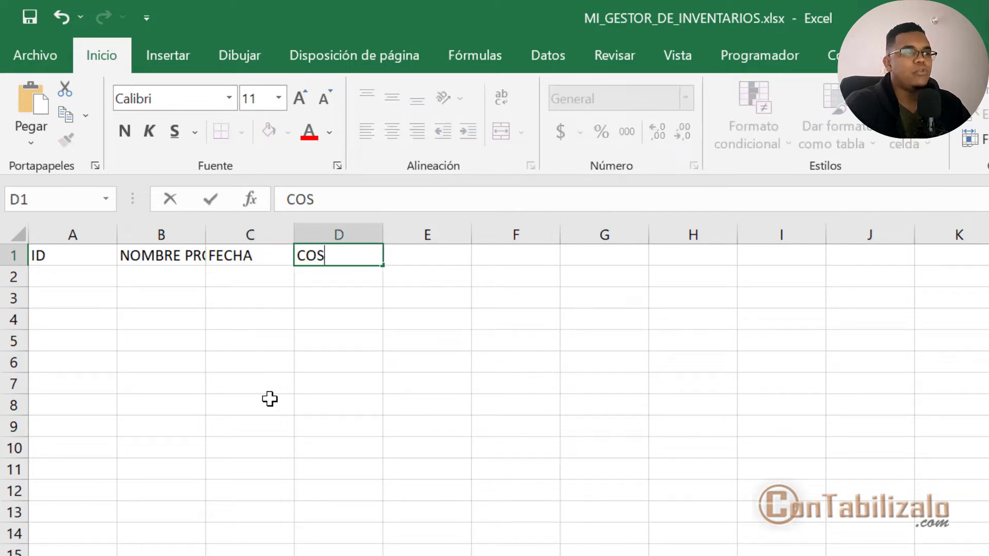
text(TO ()
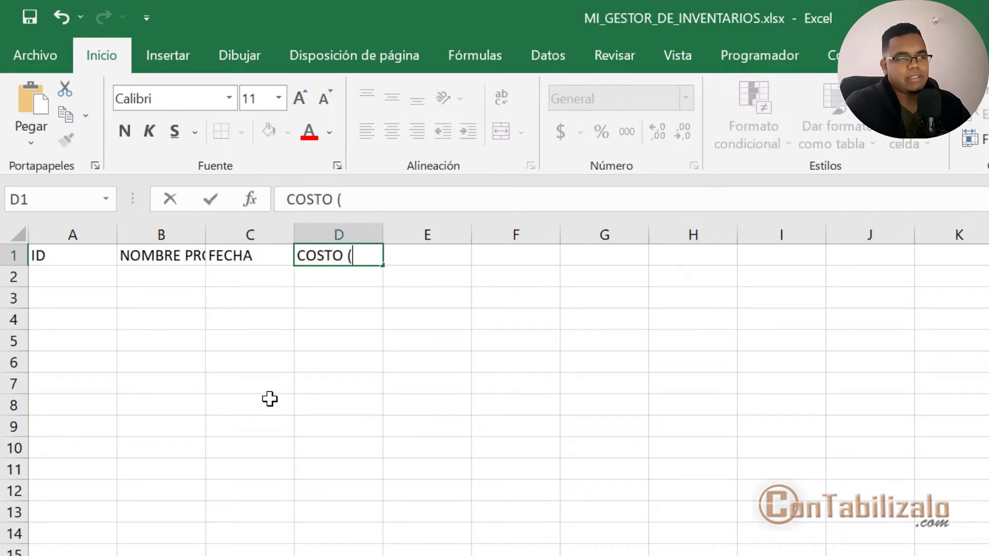
text(VA)
key(BackSpace)
text(R)
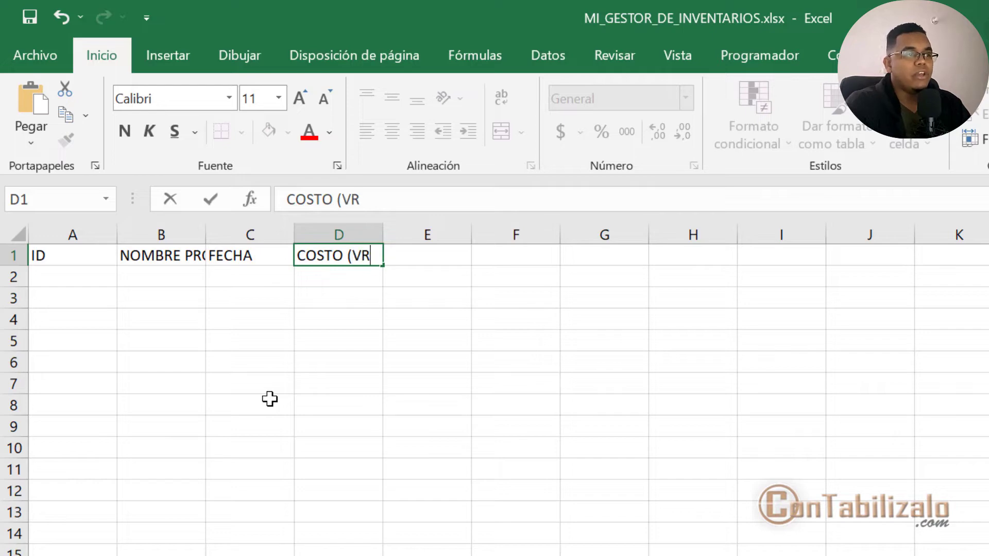
text(. COMPRA))
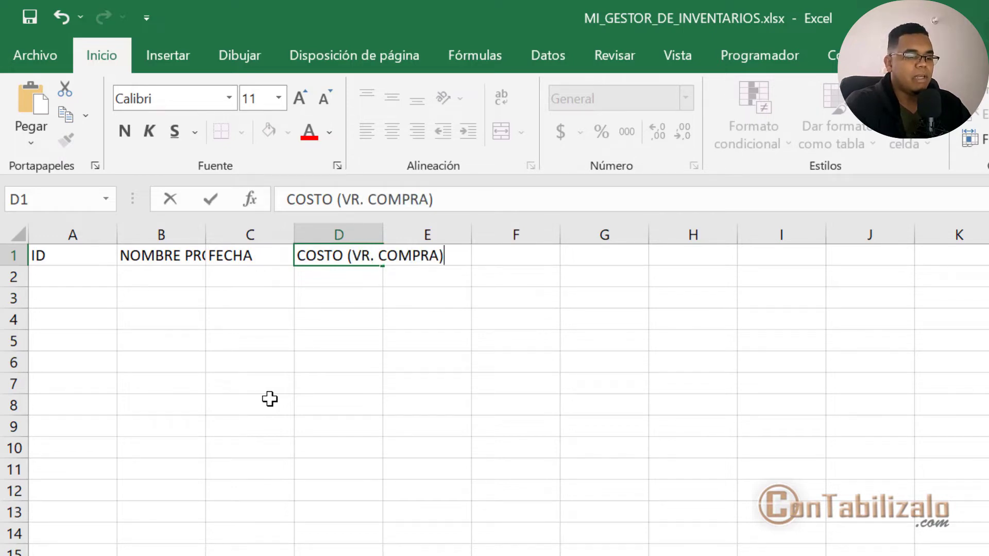
key(Return)
key(Right)
key(Right)
key(Up)
key(Right)
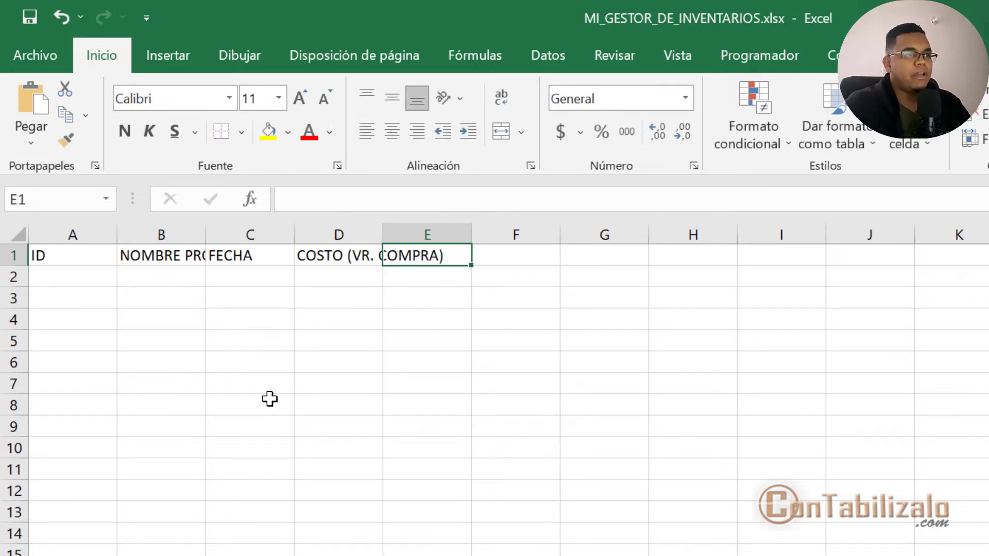
text(VR V)
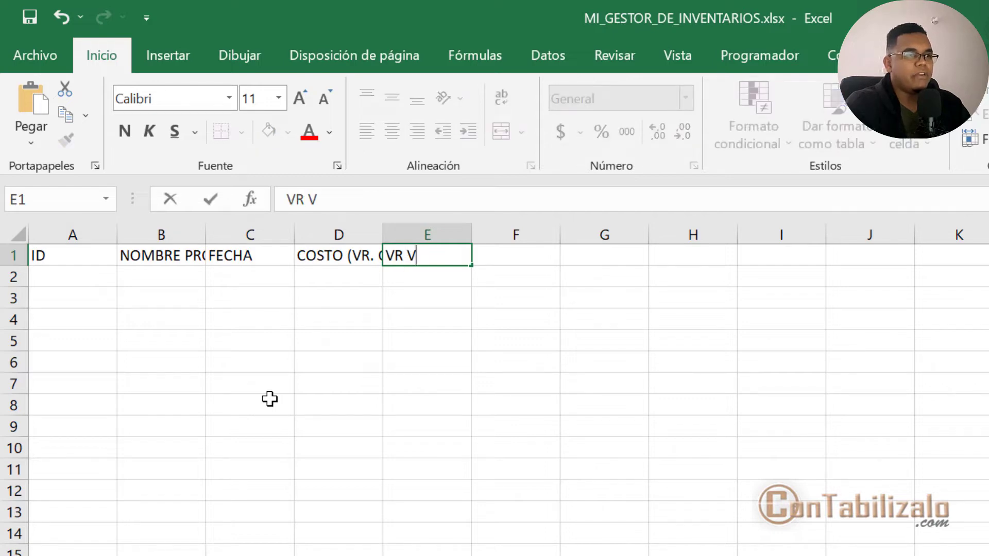
text(ENTA)
key(Right)
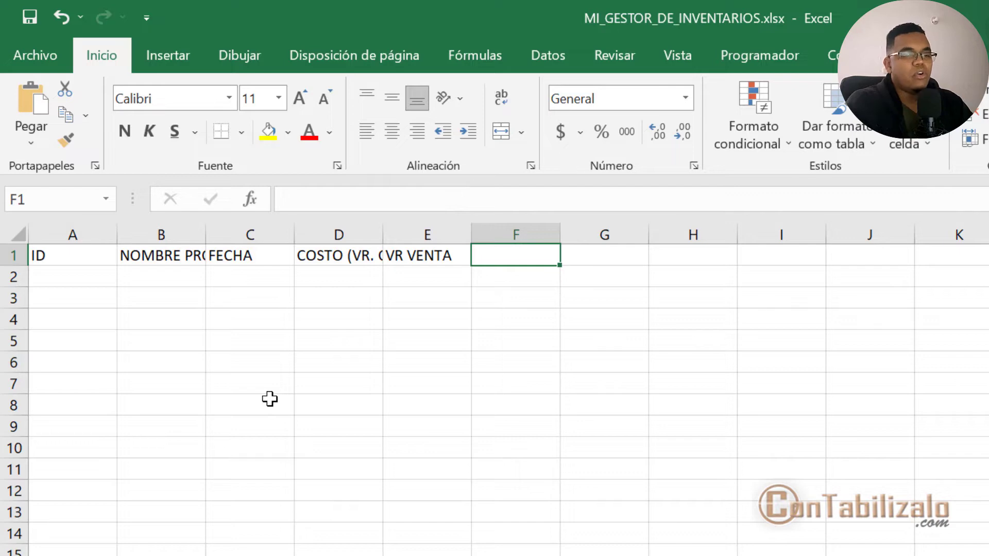
Step: Add the CANTIDAD, TERCERO and TIPO DE MOVIMIENTO headers to finish the row
text(CA)
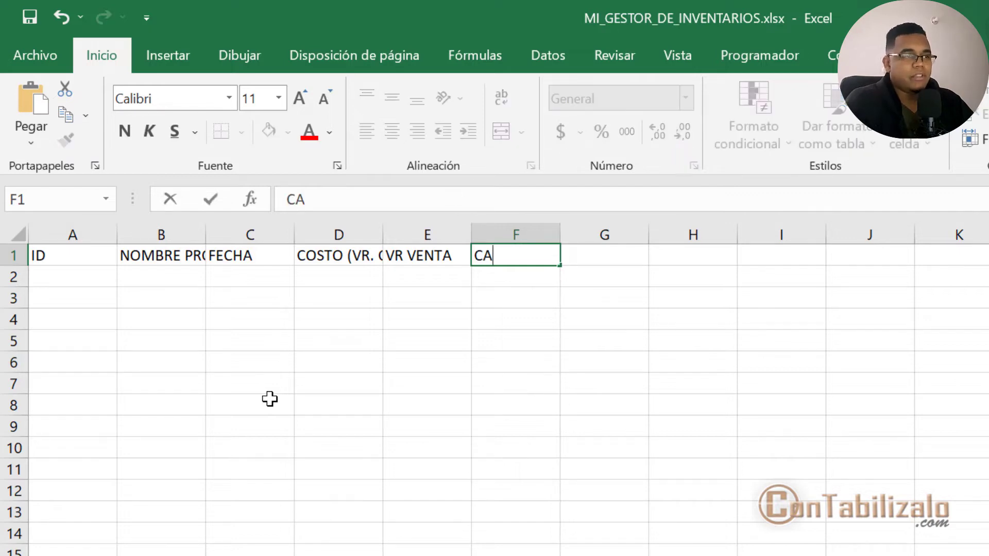
text(NTIDAS)
key(BackSpace)
text(D)
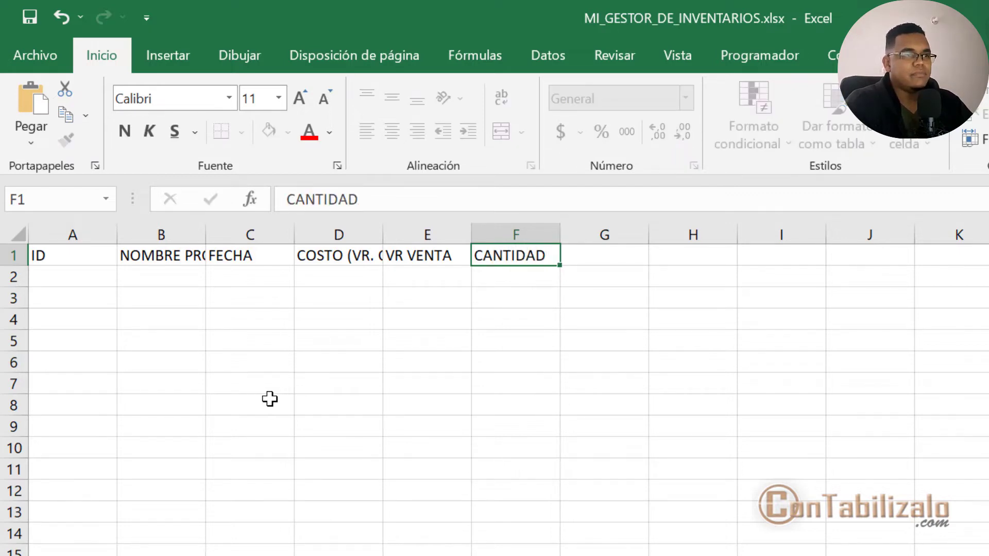
key(Tab)
text(TERCERO)
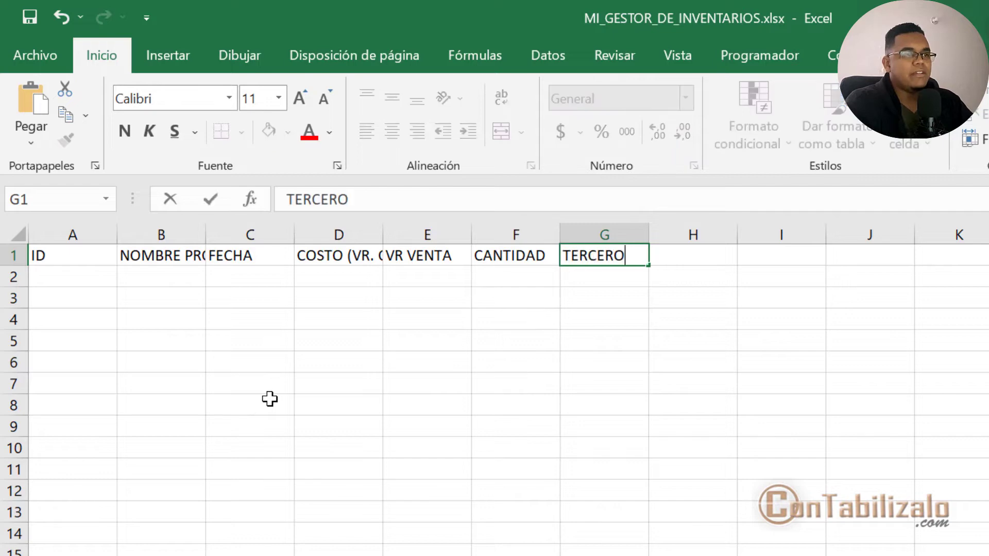
key(Tab)
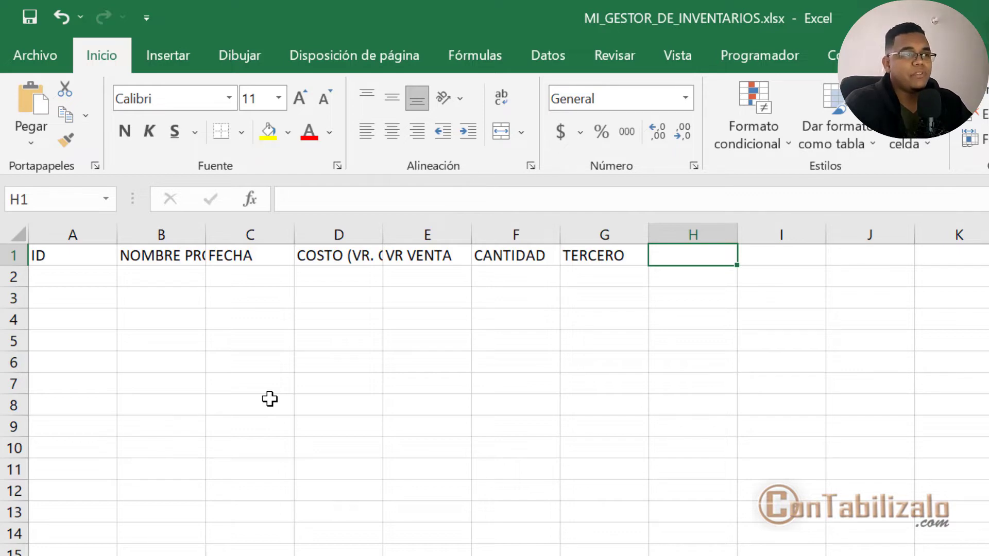
text(TIPO)
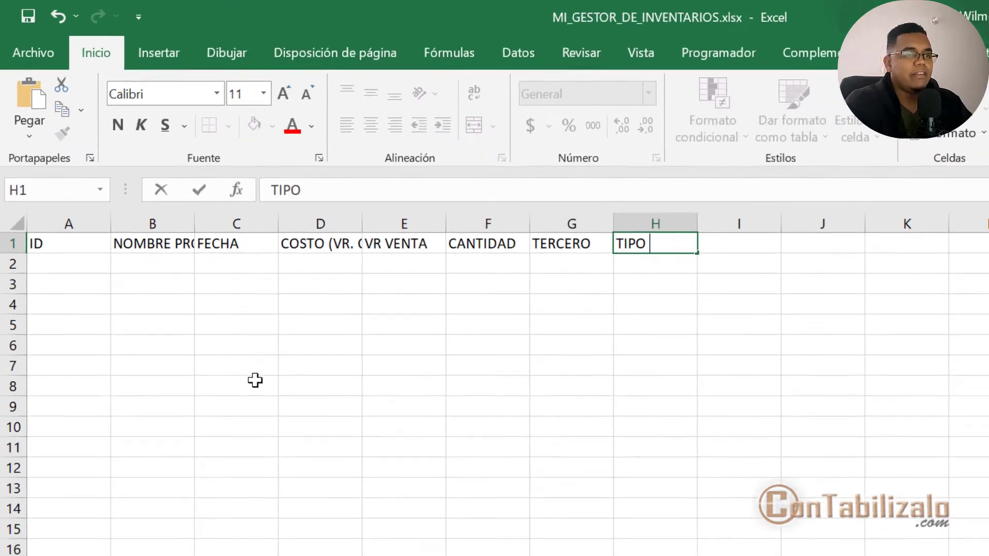
text( DE MOVIM)
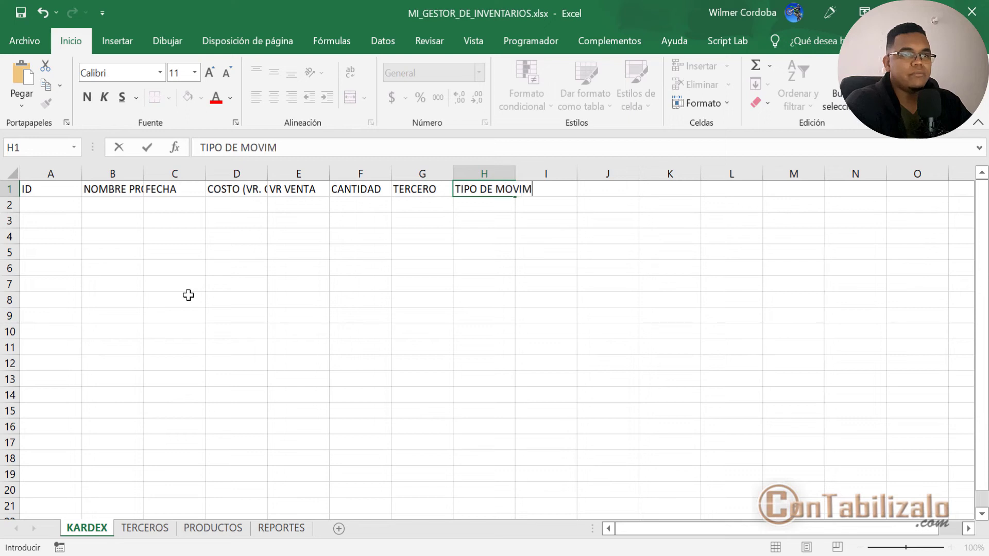
text(IENTO)
key(Return)
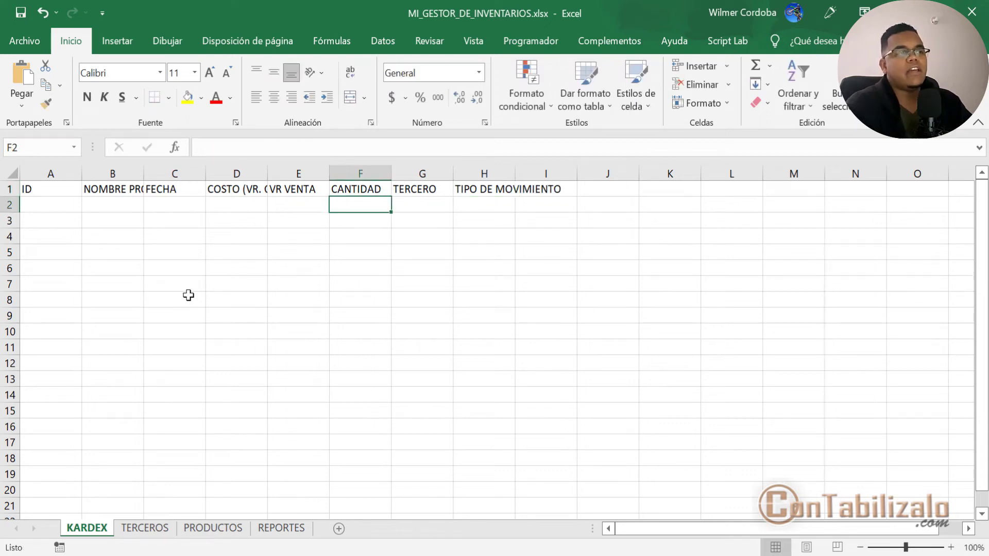
Step: On the TERCEROS sheet, enter headers ID and NOMBRE in A1:B1
click(138, 528)
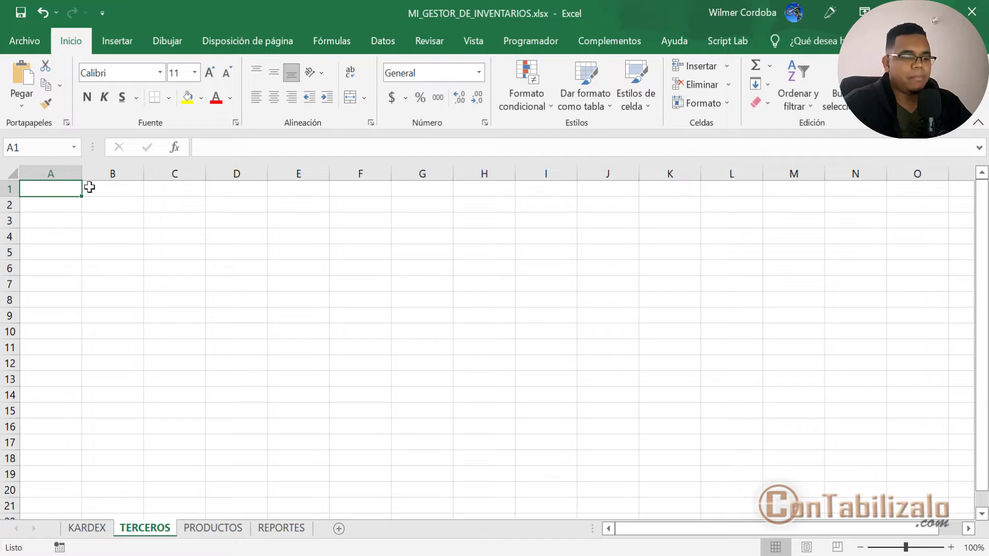
text(ID)
key(Tab)
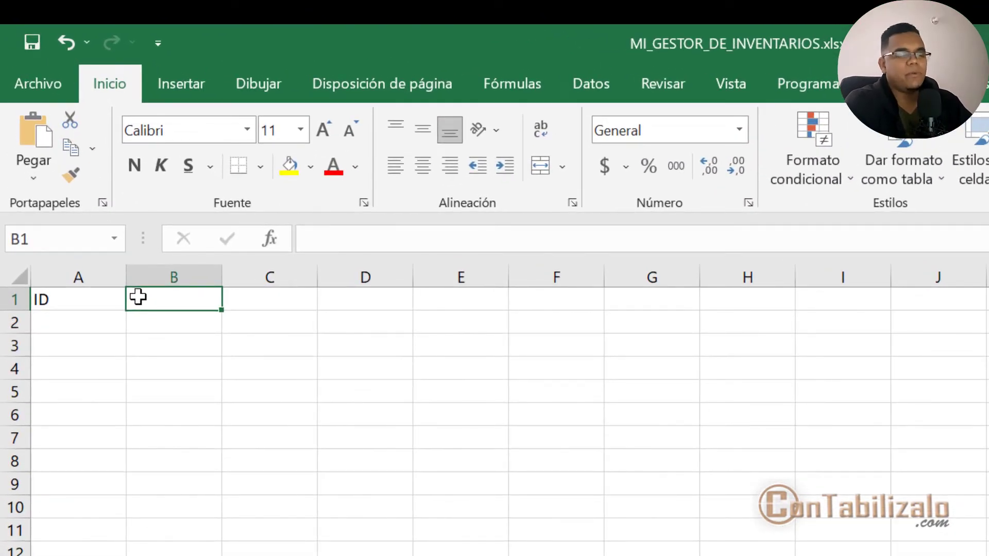
text(NOMBER)
key(BackSpace)
key(BackSpace)
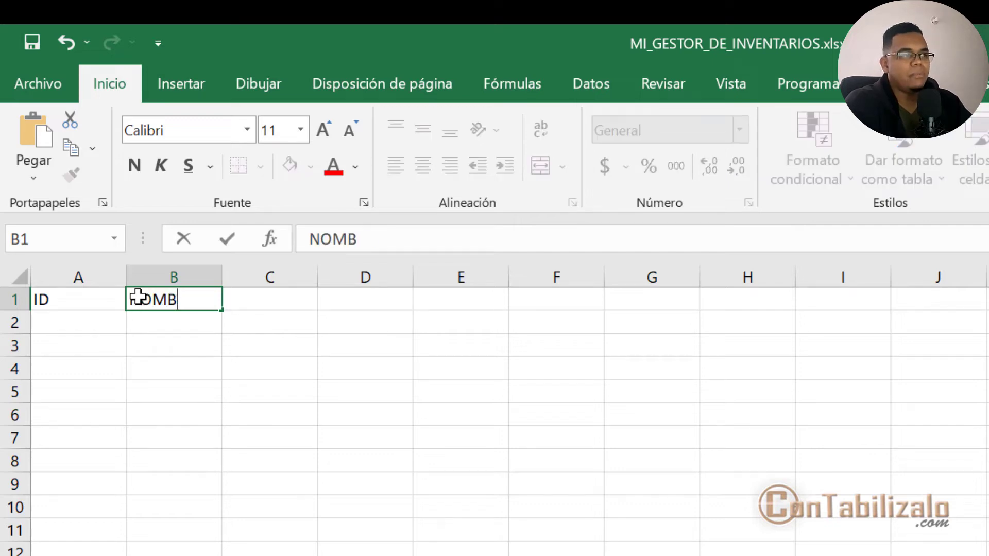
text(RE)
key(Tab)
Step: Add headers IDENTIFICACIÓN, TELEFONO and DIRECCIÓN in C1:E1
text(ID)
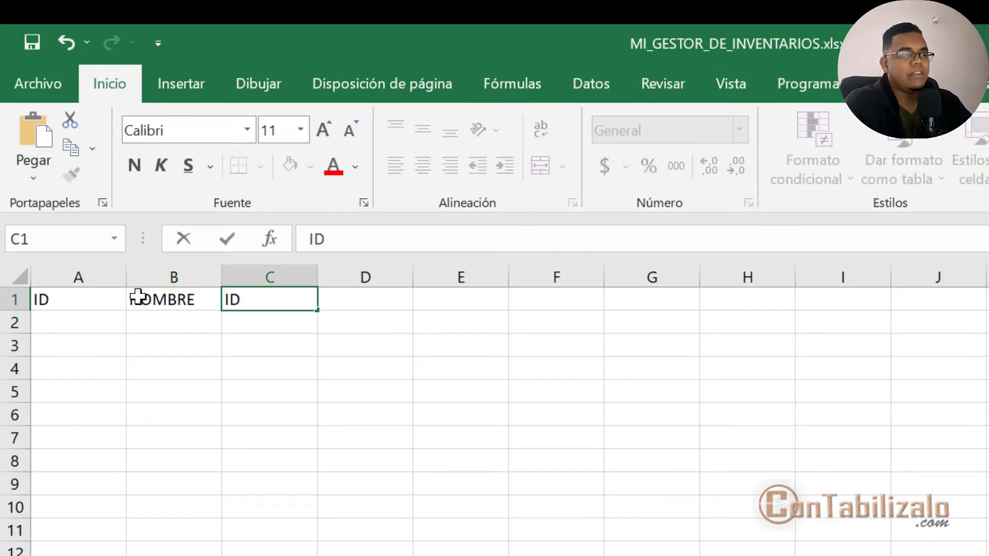
text(ENTIFICACIO)
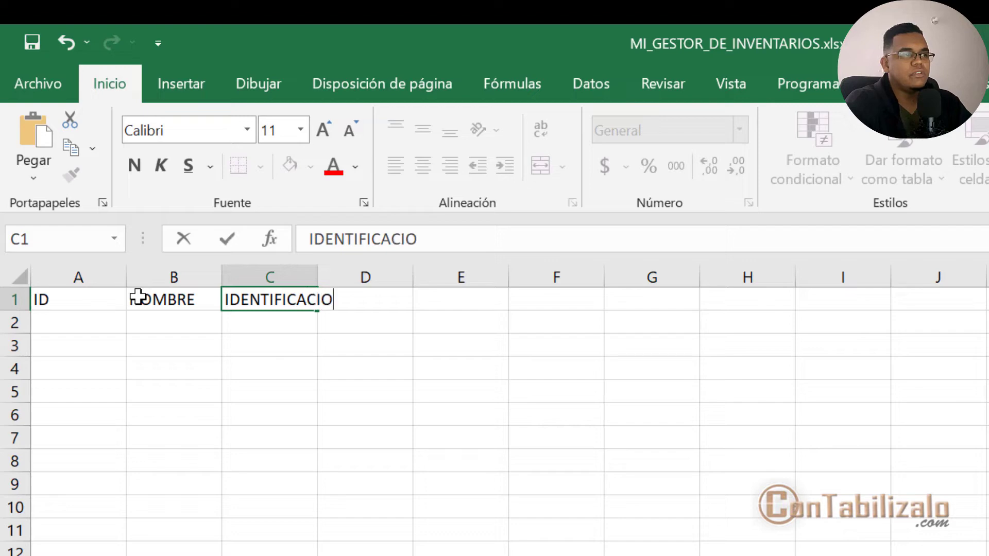
key(BackSpace)
text(ÓN)
key(Tab)
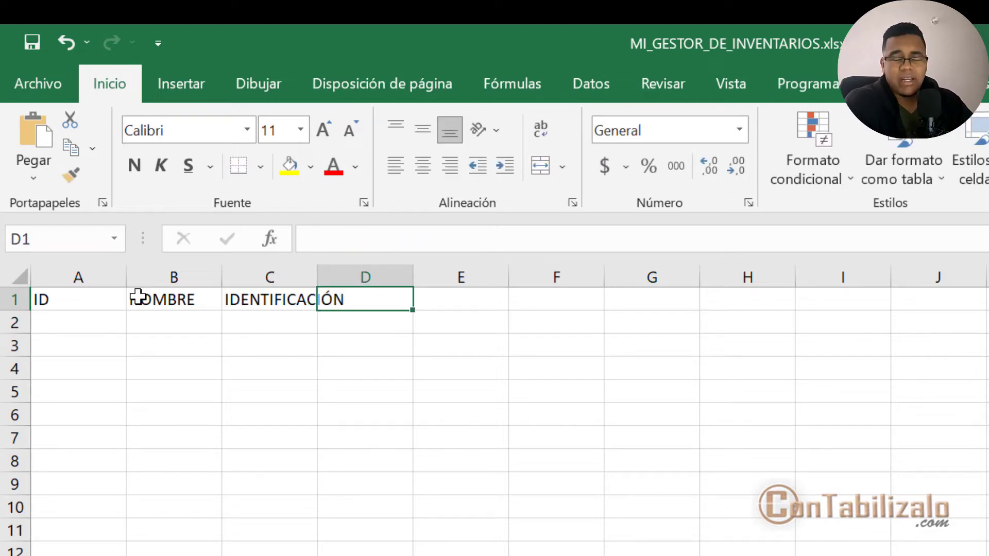
text(TR)
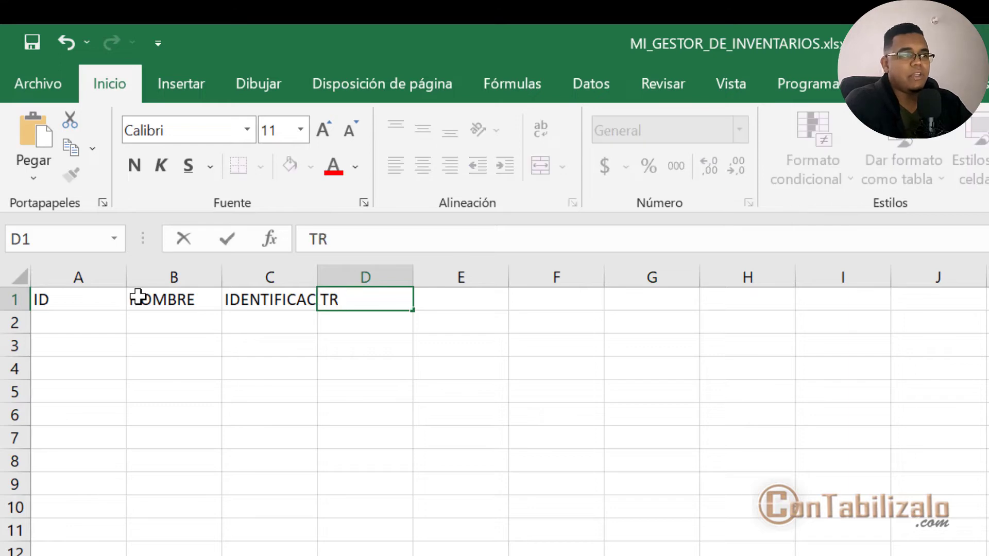
key(BackSpace)
text(ELEFONO)
key(Tab)
text(DIR)
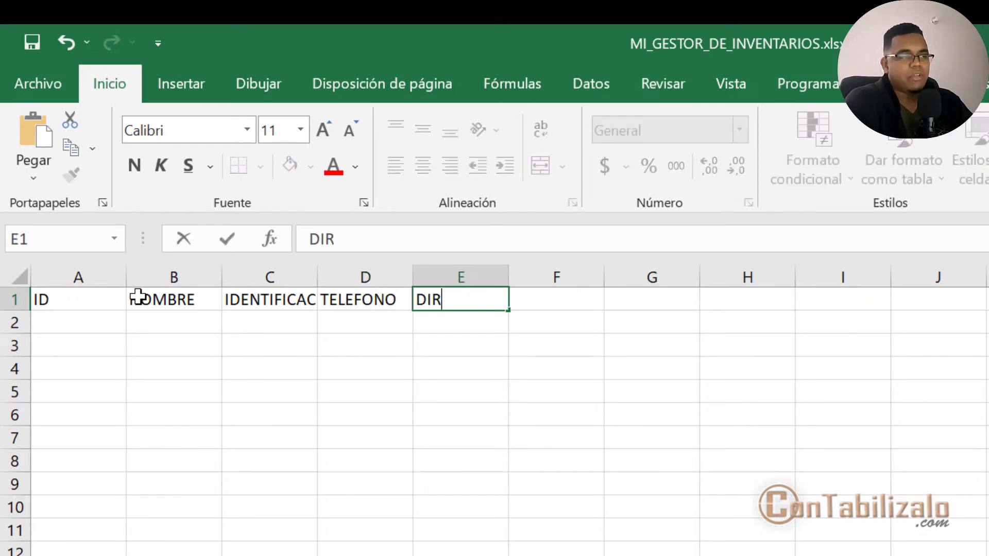
text(ECCIÓN)
key(Tab)
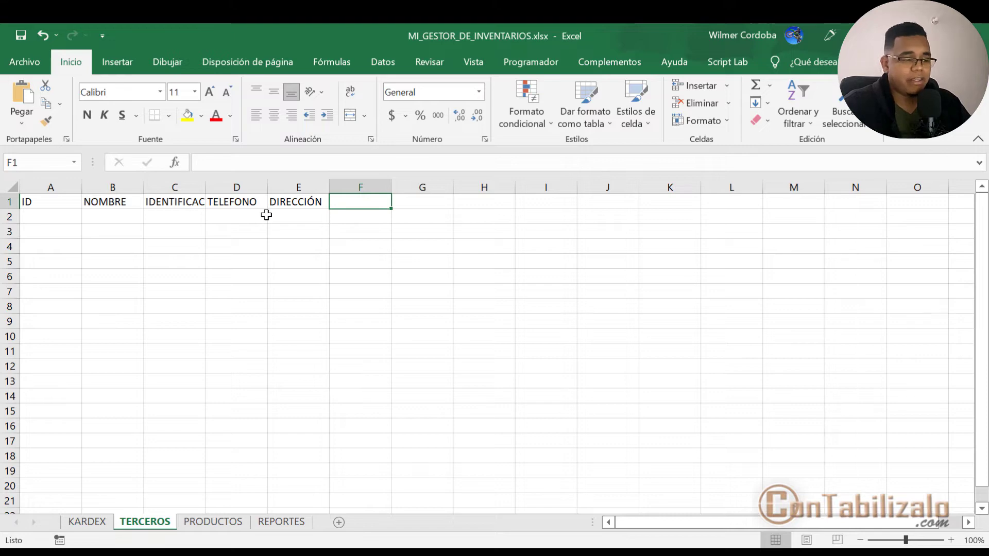
drag(734, 228, 369, 228)
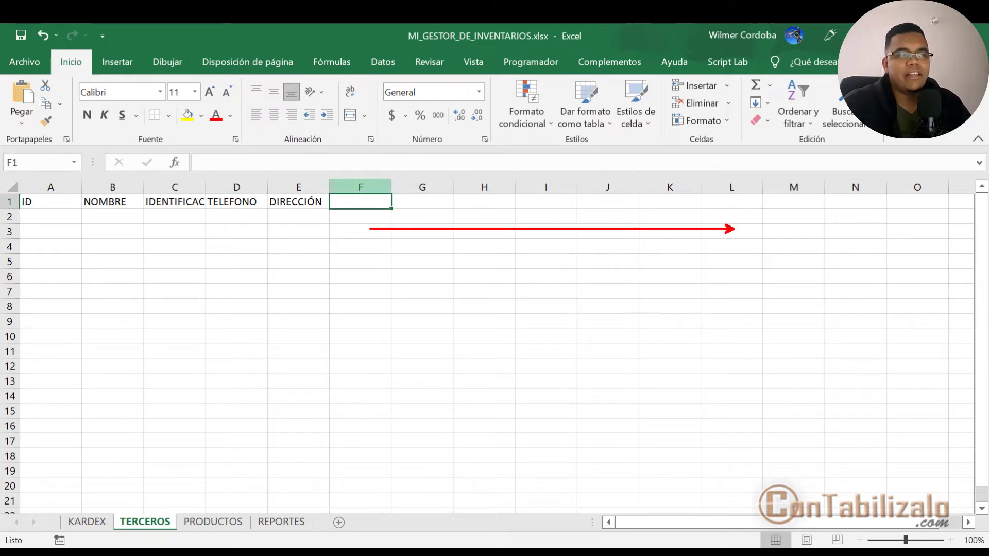
key(Escape)
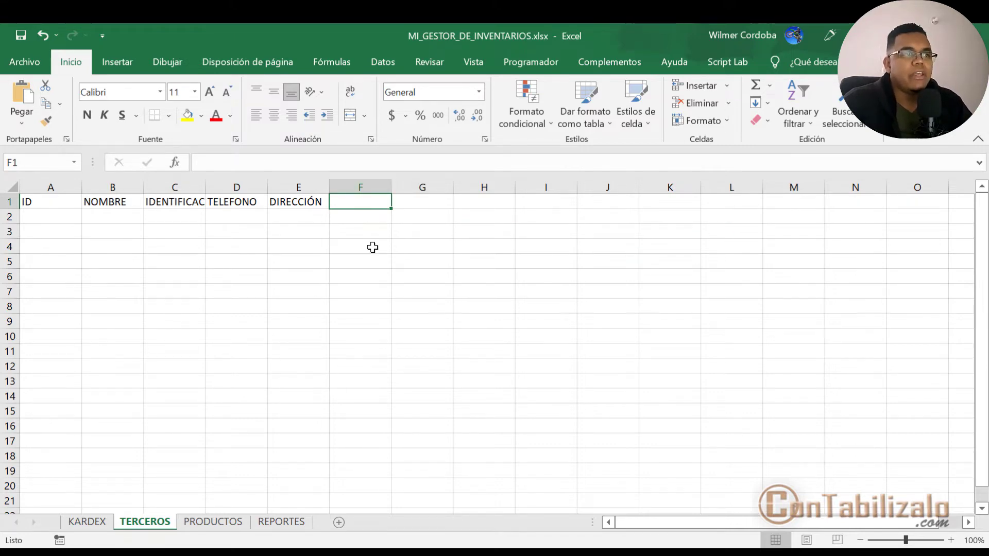
Step: On the PRODUCTOS sheet, enter headers NOMBRE PRODUCTO and CANT. MINIMA
click(221, 523)
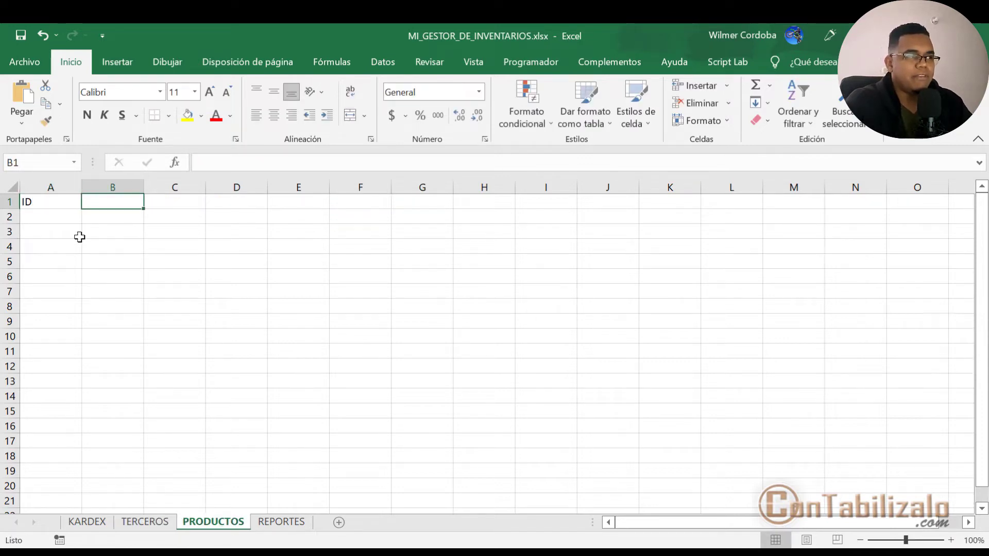
text(NOM)
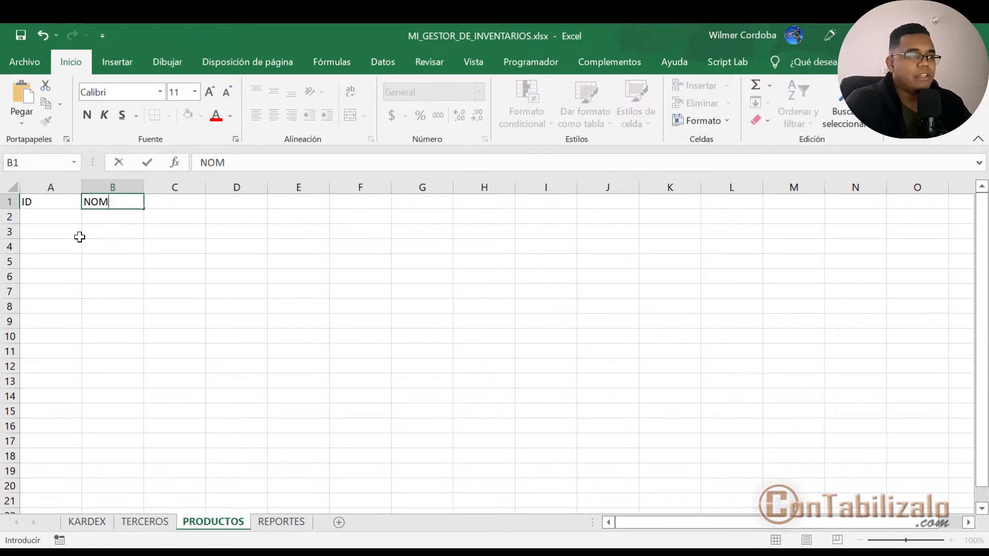
text(BRE)
text( PFO)
key(BackSpace)
key(BackSpace)
text(R)
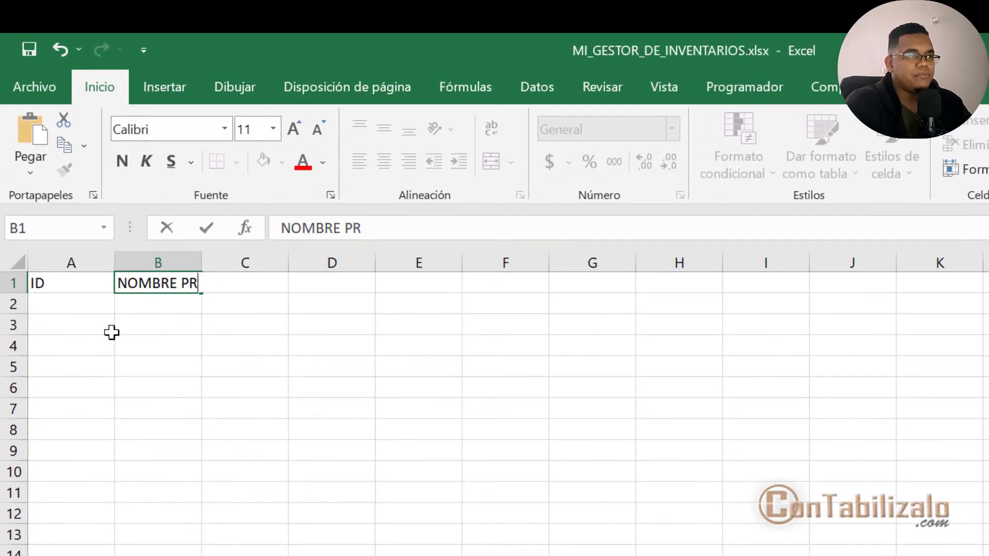
text(ODUCTO)
key(Tab)
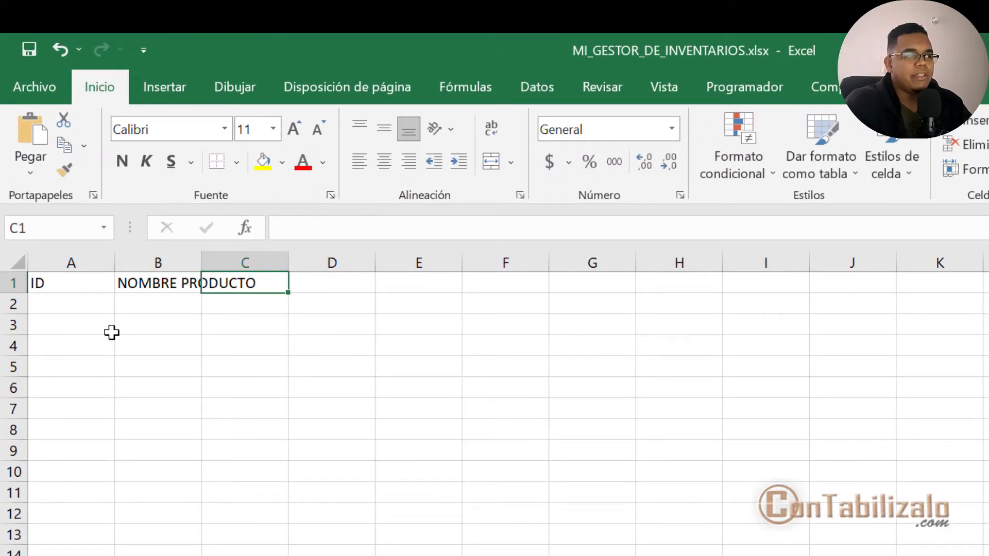
text(C)
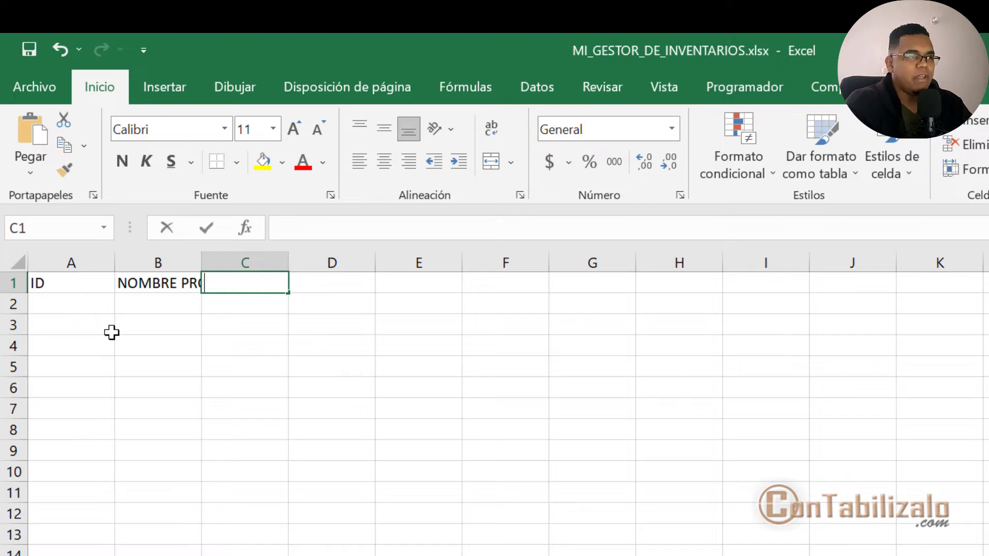
text(ANT. MINIMA)
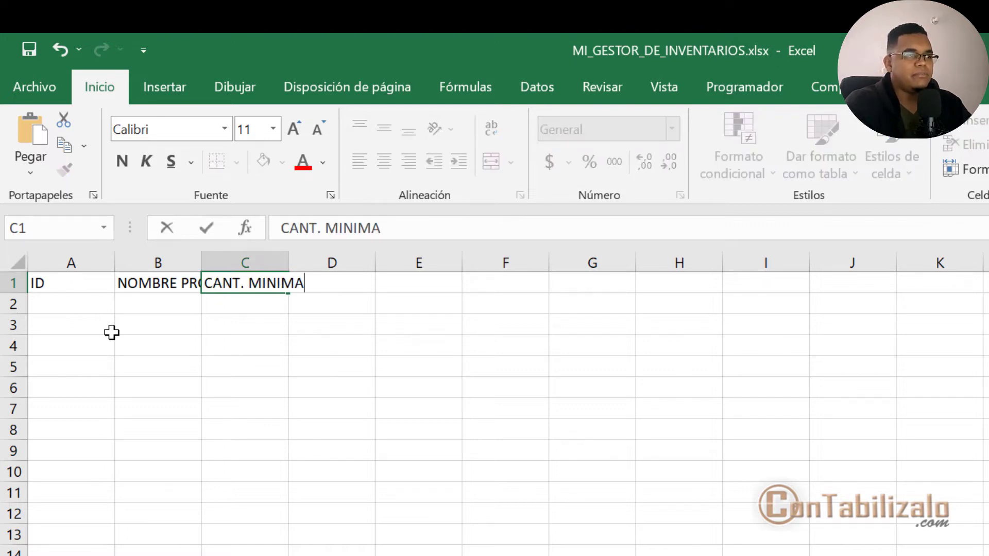
key(Tab)
Step: Add the CANT. MAX and CÓDIGO headers in D1:E1
text(CATN)
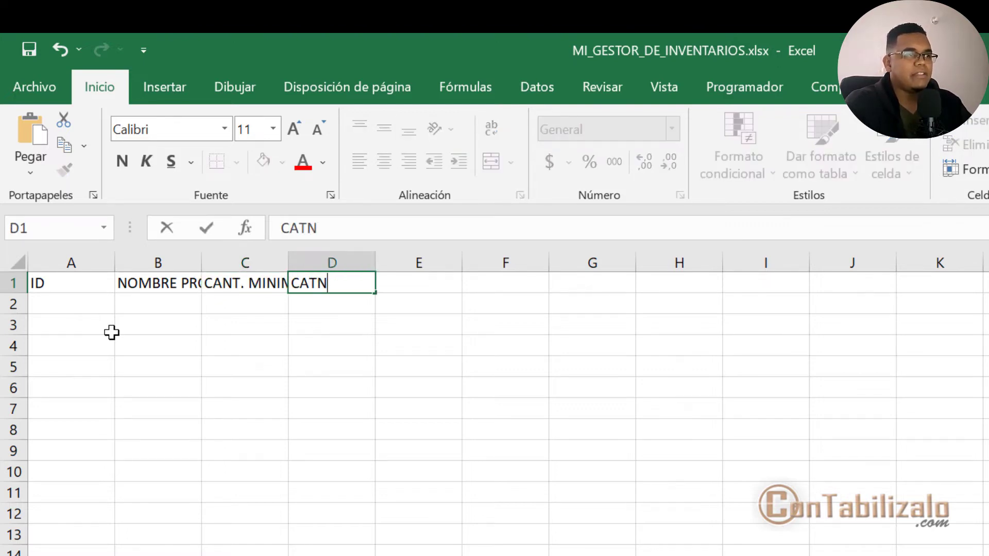
key(BackSpace)
key(BackSpace)
text(NT. MAX)
key(Tab)
text(CO)
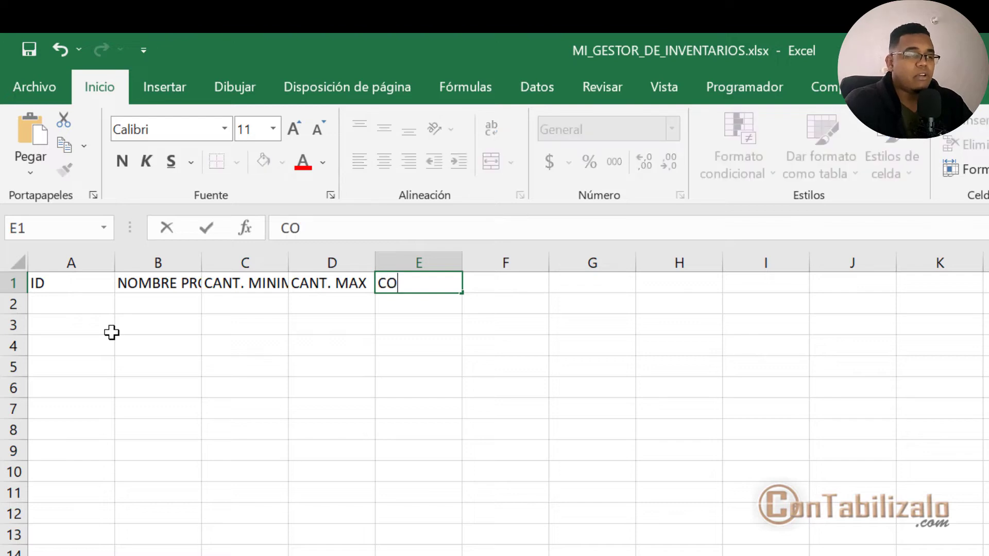
key(BackSpace)
text(ÓDIC)
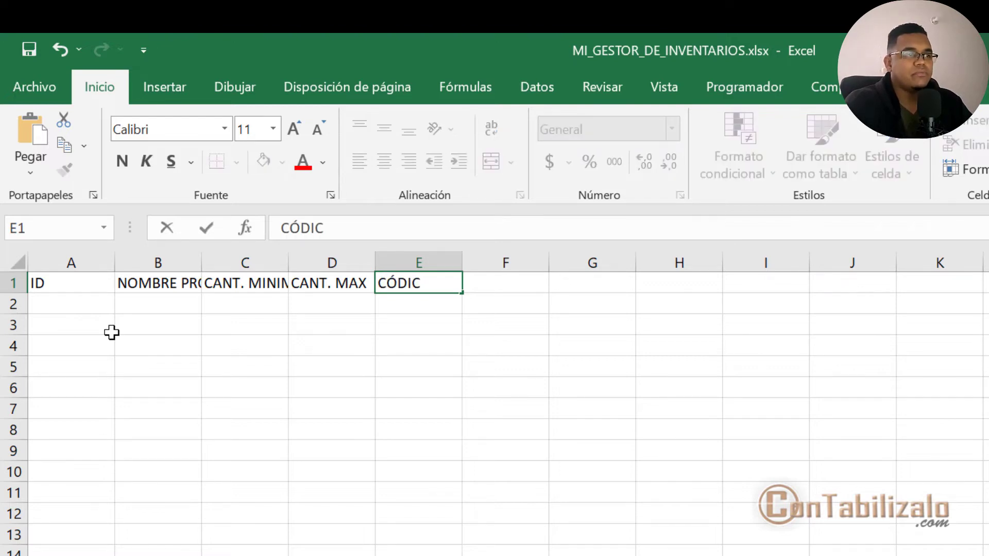
key(BackSpace)
text(GO)
key(BackSpace)
key(BackSpace)
text(GO)
key(Tab)
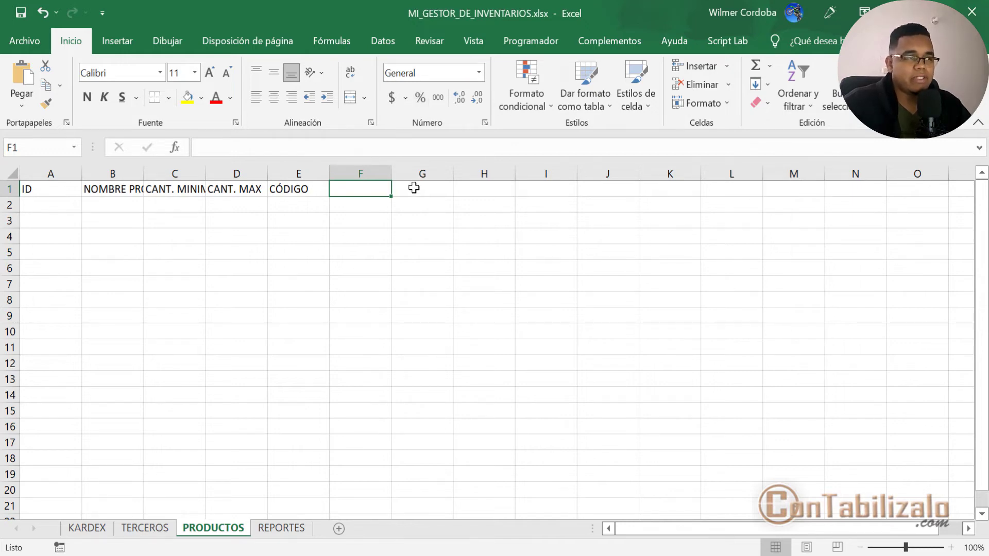
Step: Go back to the KARDEX sheet and select a cell in its header row
click(96, 531)
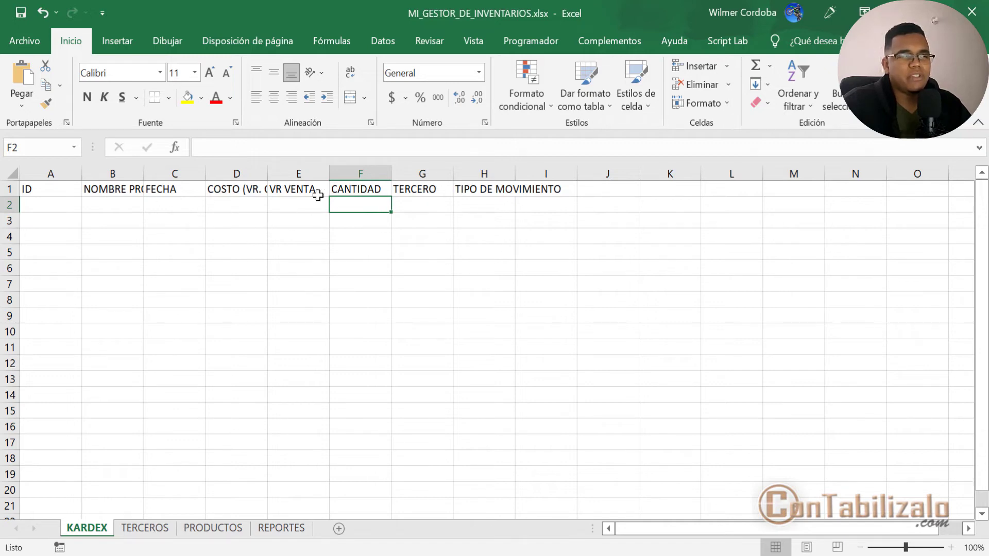
click(281, 194)
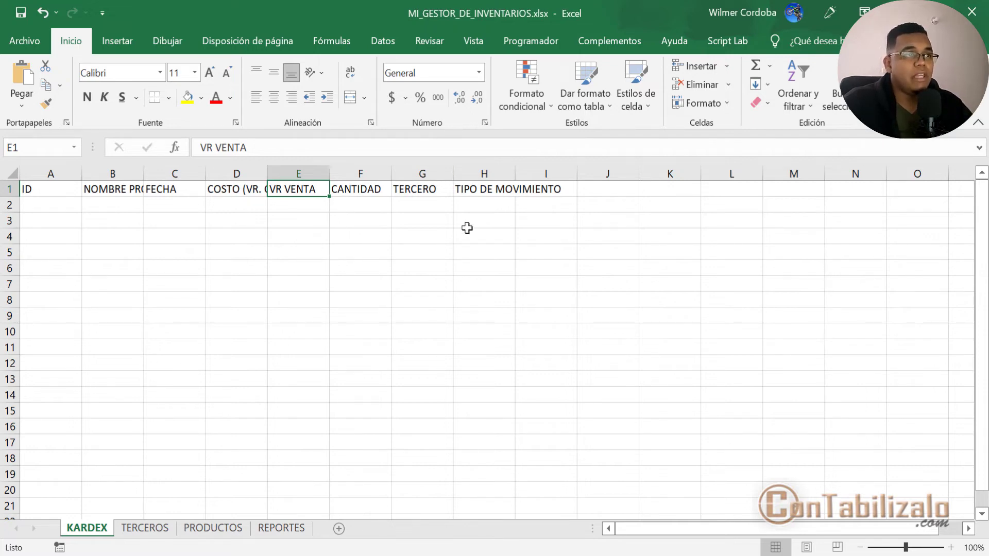
click(259, 185)
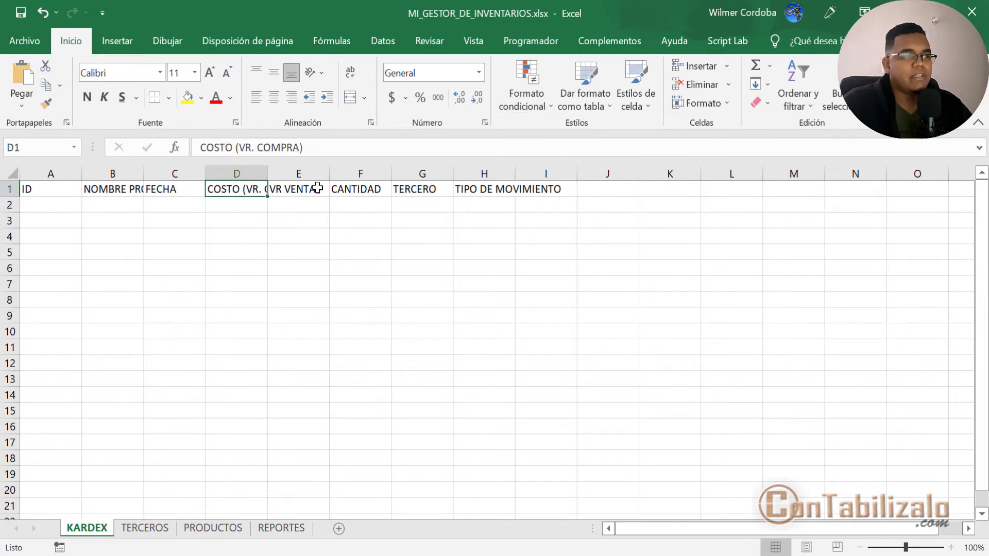
click(323, 193)
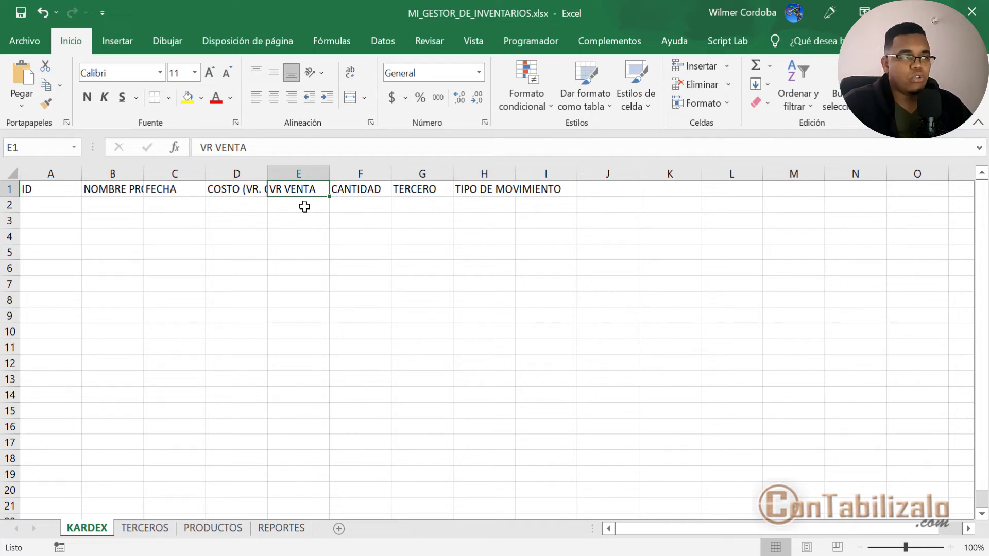
Step: Make KARDEX's headers A1:H1 a table with headers (Tabla1), then select a TERCEROS header cell
click(117, 42)
click(145, 94)
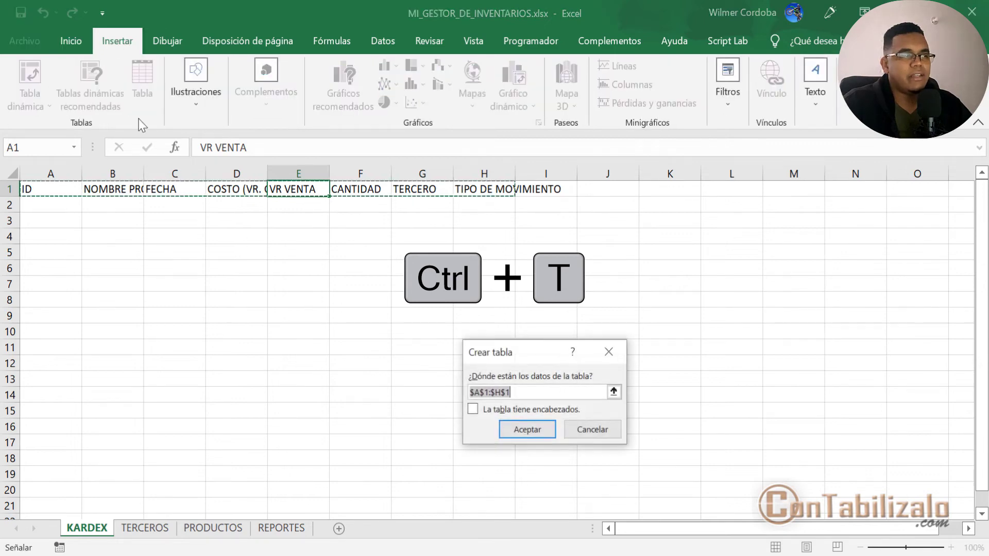
drag(530, 346, 504, 278)
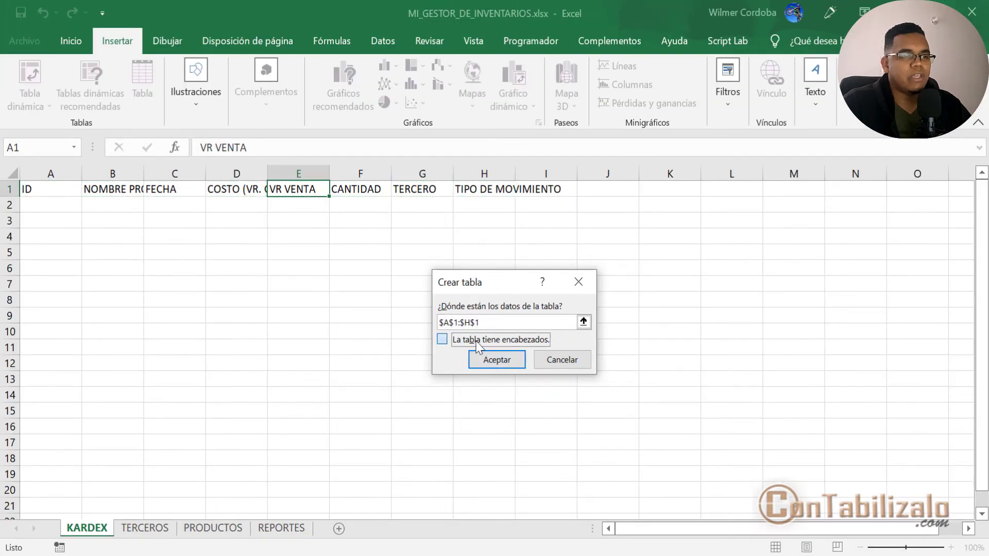
click(442, 339)
click(494, 361)
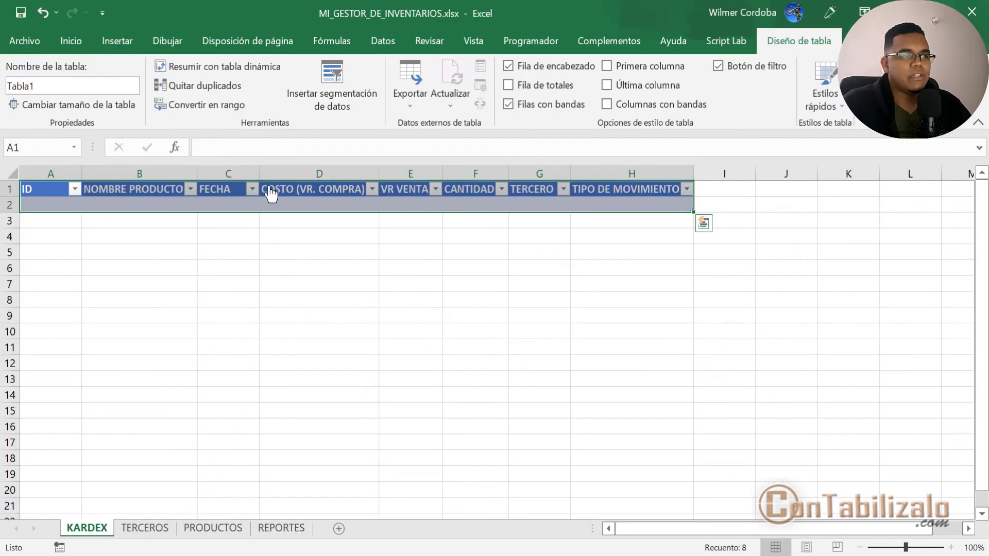
click(165, 515)
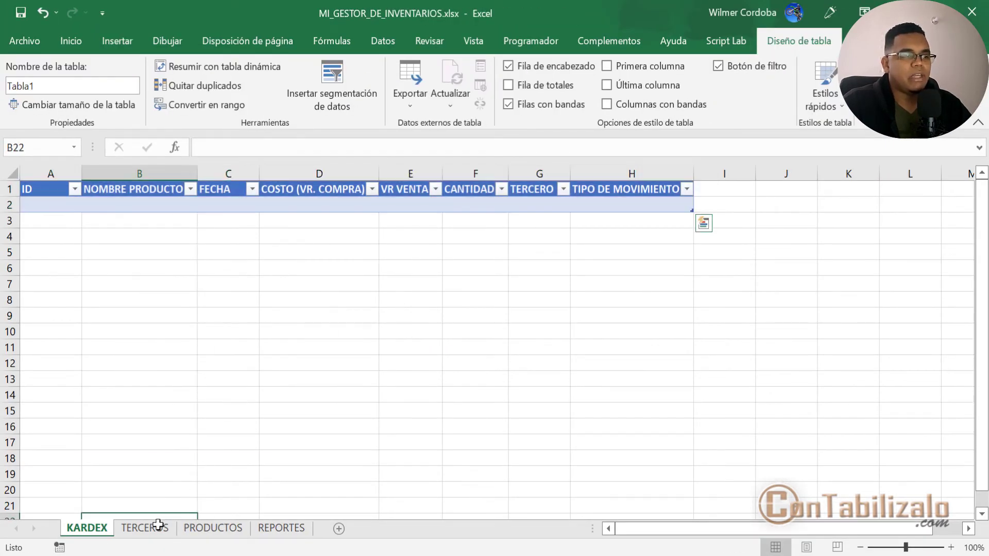
click(145, 528)
click(248, 191)
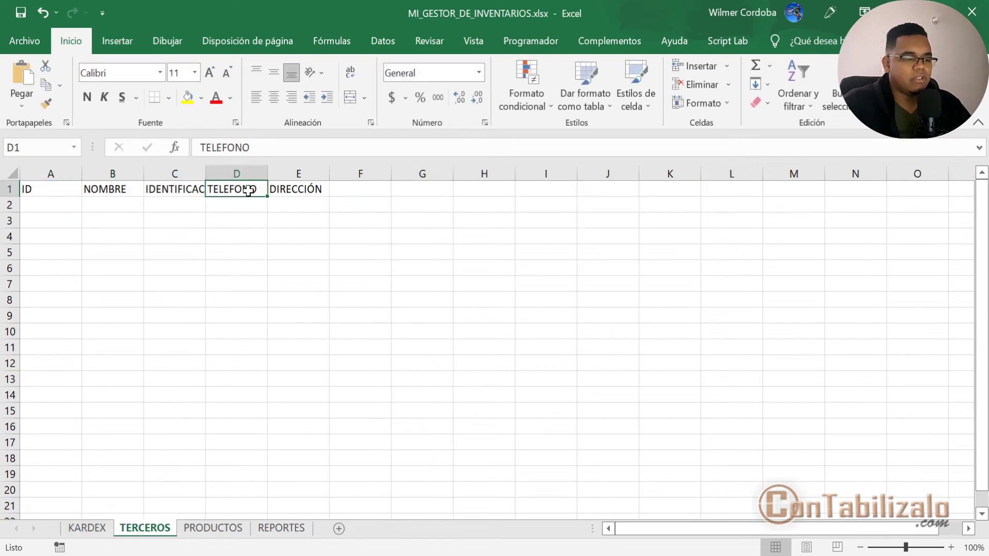
Step: Turn the TERCEROS header row into a table with headers using Ctrl+T
key(ctrl+t)
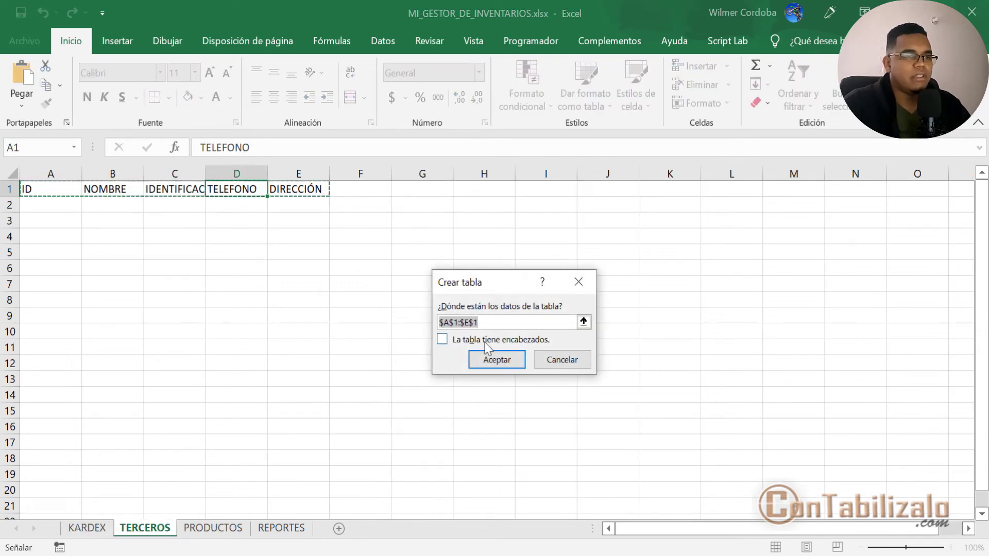
click(485, 341)
click(493, 359)
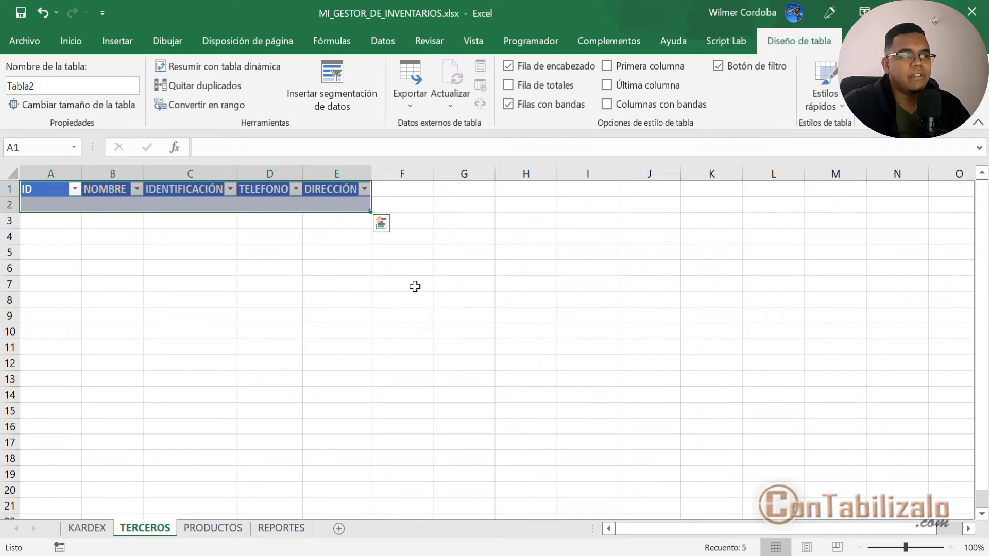
Step: Turn the PRODUCTOS header row A1:E1 into a table with headers (Tabla3)
click(213, 528)
click(294, 186)
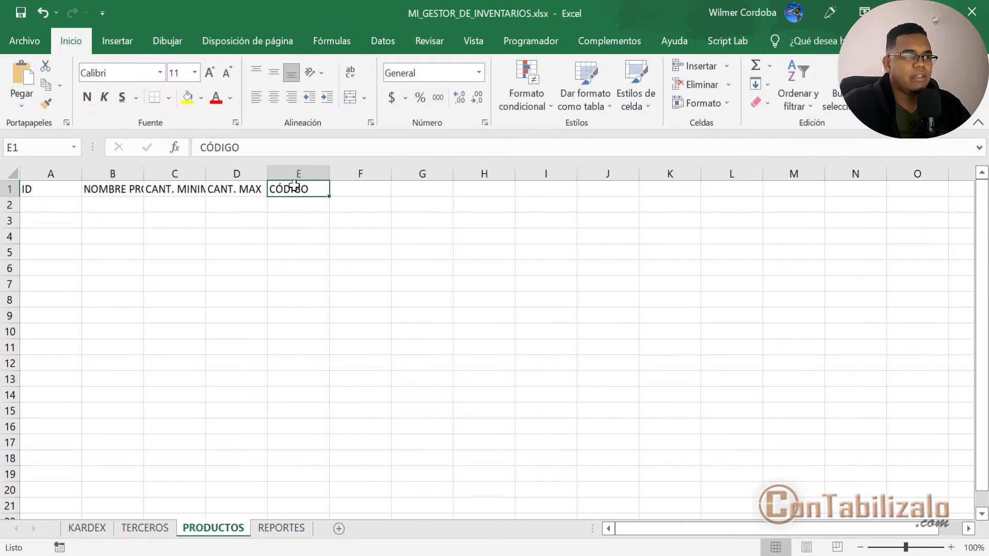
key(ctrl+t)
click(486, 341)
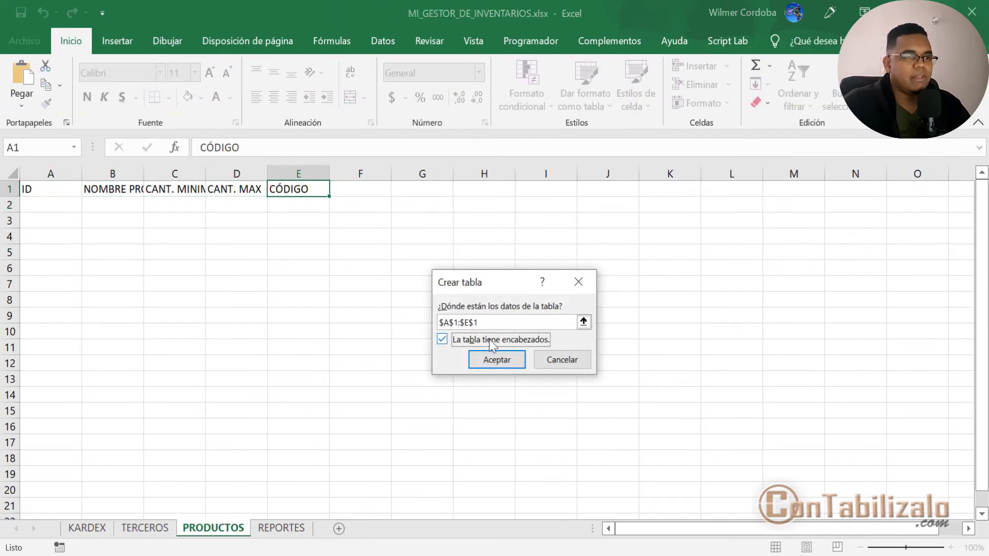
click(497, 359)
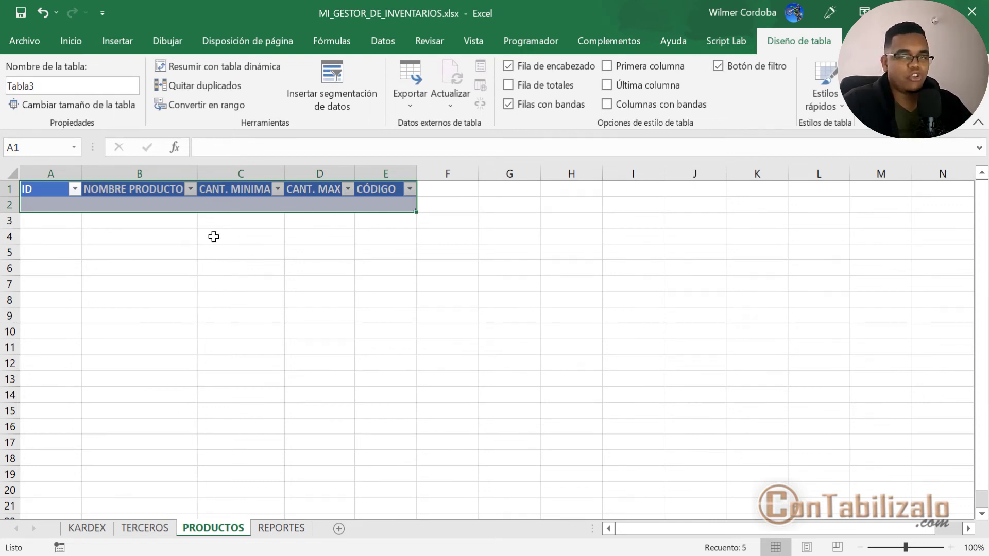
key(ctrl+q)
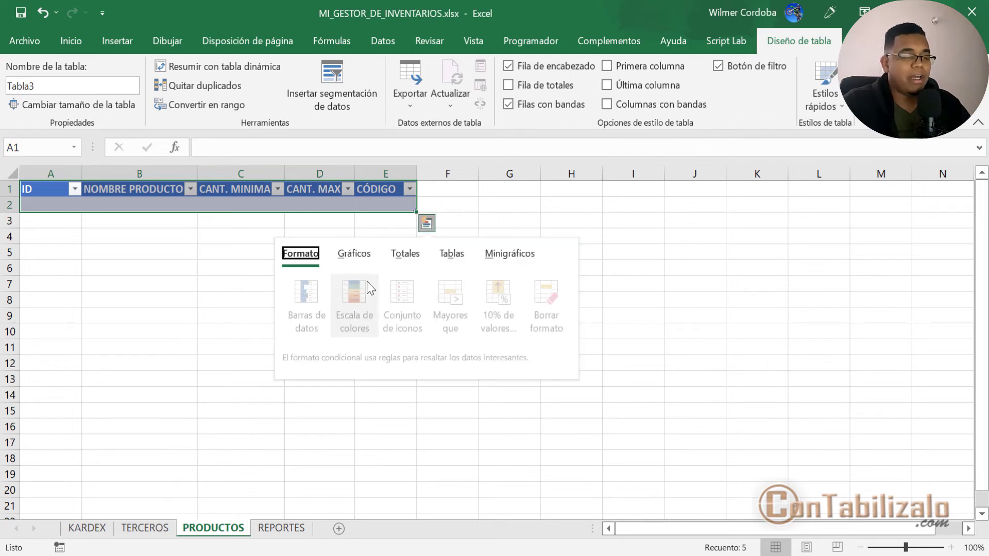
key(Escape)
click(389, 267)
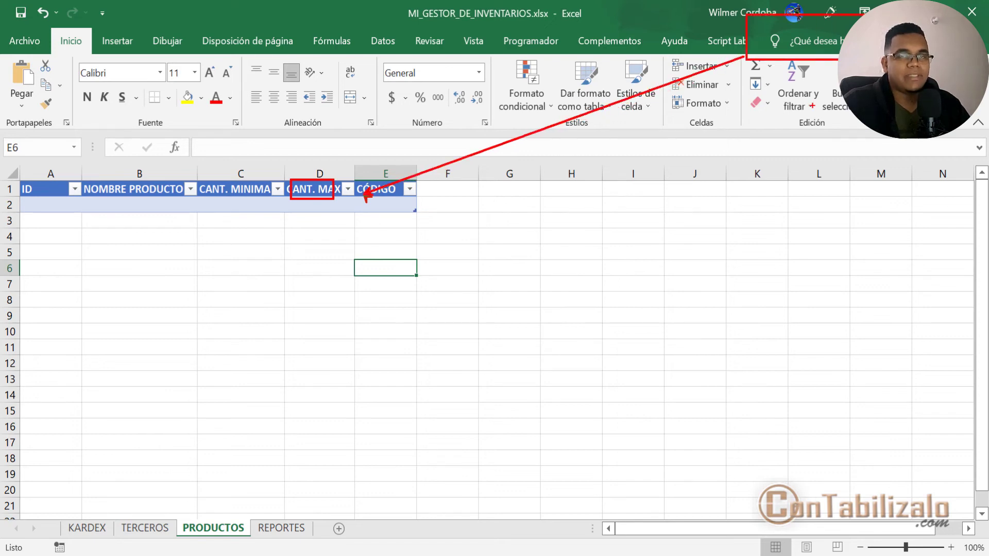
click(320, 204)
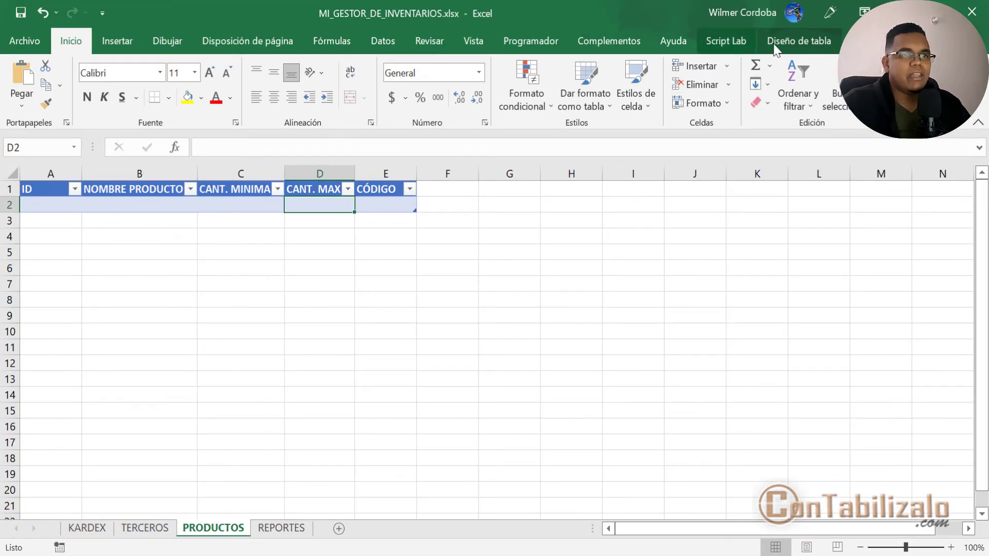
Step: Change the PRODUCTOS table name from Tabla3 to TBL_PRODUCTOS in the table name box
click(775, 46)
click(73, 87)
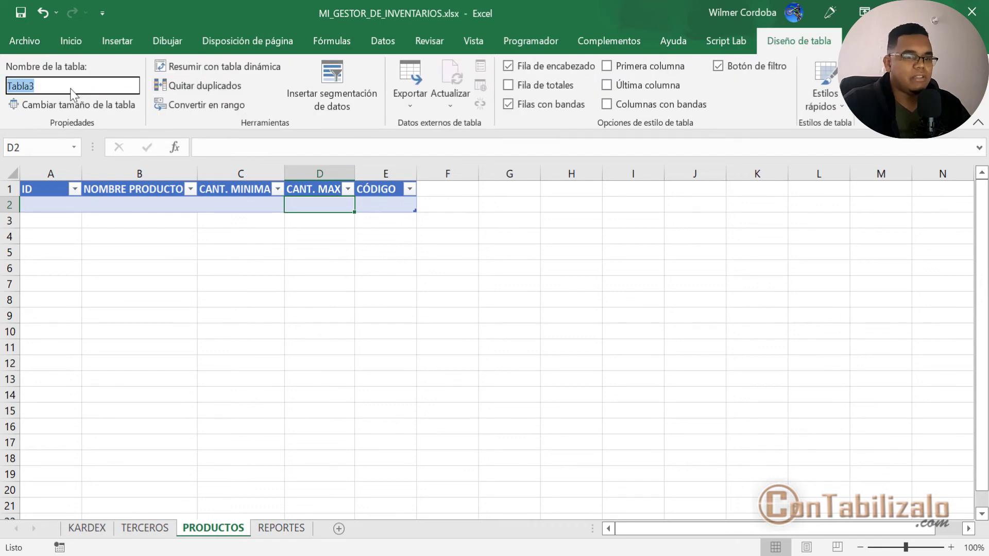
text(TBL_)
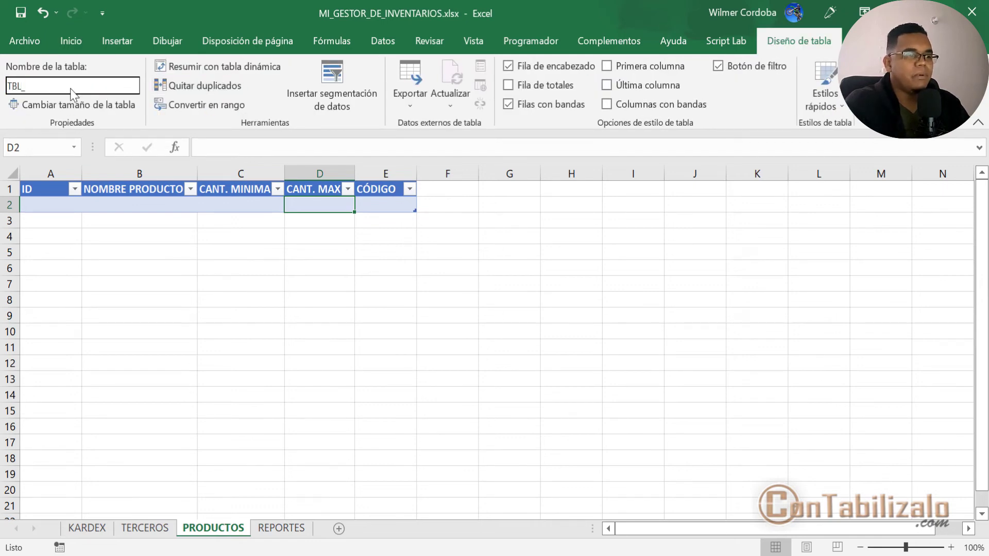
text(PRODUCTOS)
key(Return)
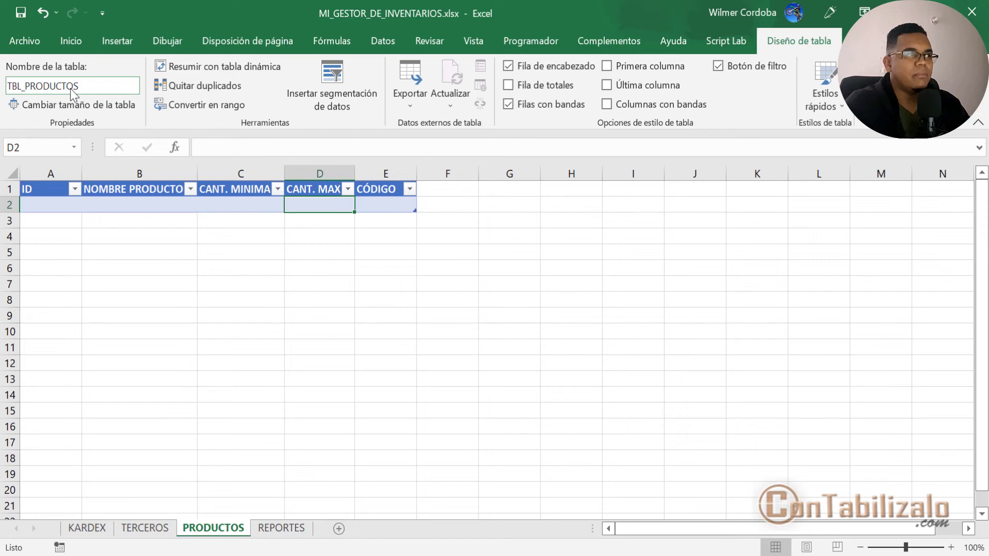
mouse_move(2, 75)
mouse_down()
mouse_move(100, 95)
mouse_move(199, 512)
mouse_move(251, 536)
mouse_move(361, 436)
mouse_up()
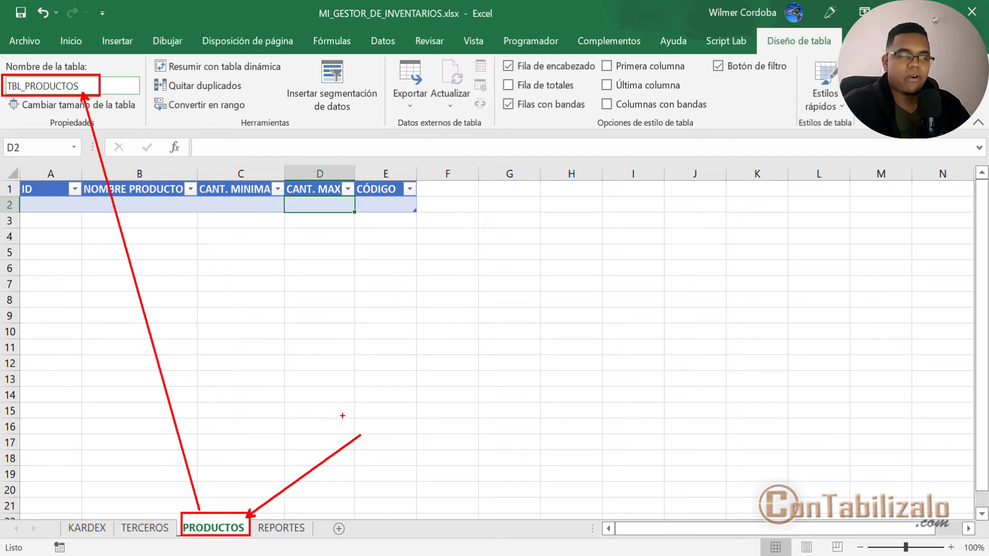
key(Escape)
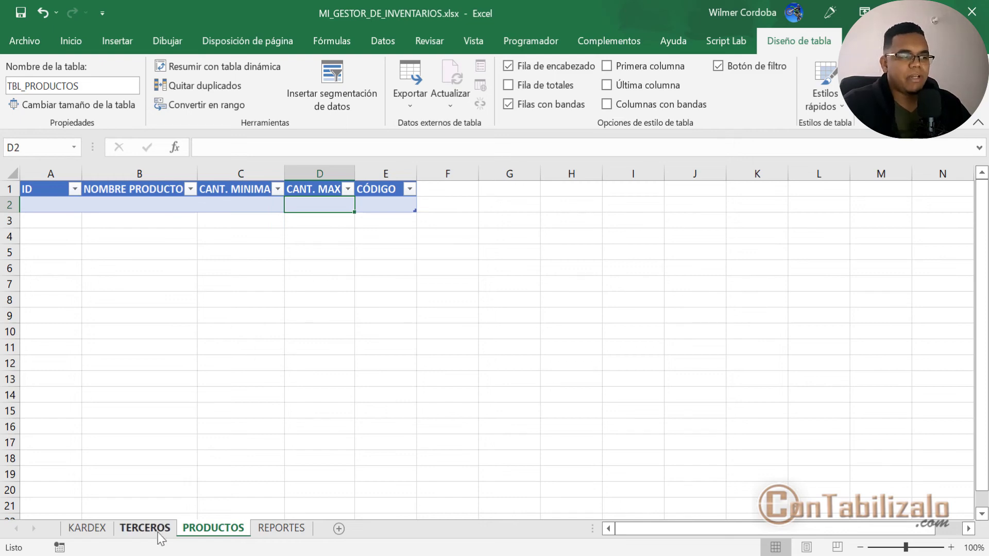
Step: Switch between KARDEX and TERCEROS, ending on TERCEROS, and start editing its table name Tabla2
click(138, 533)
click(88, 531)
click(123, 531)
click(92, 531)
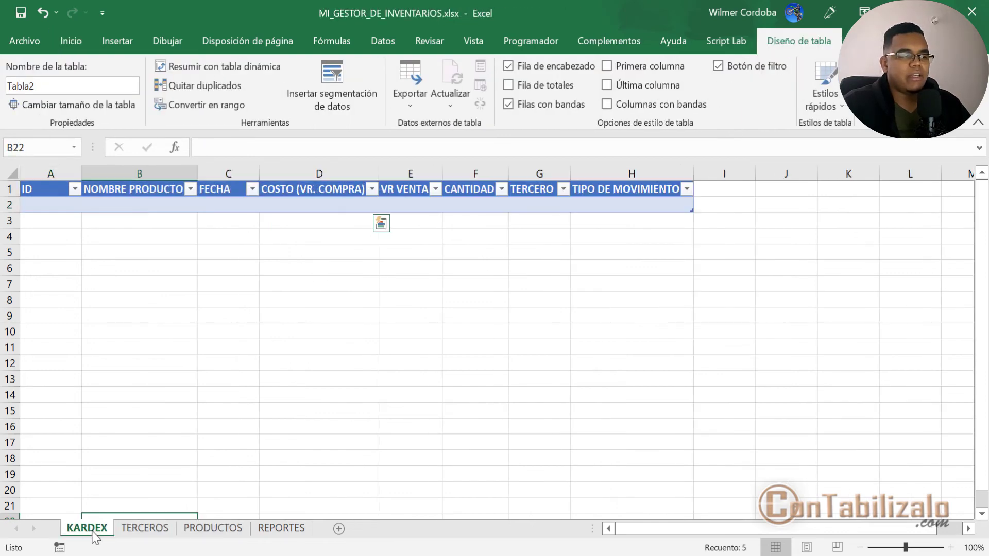
click(153, 538)
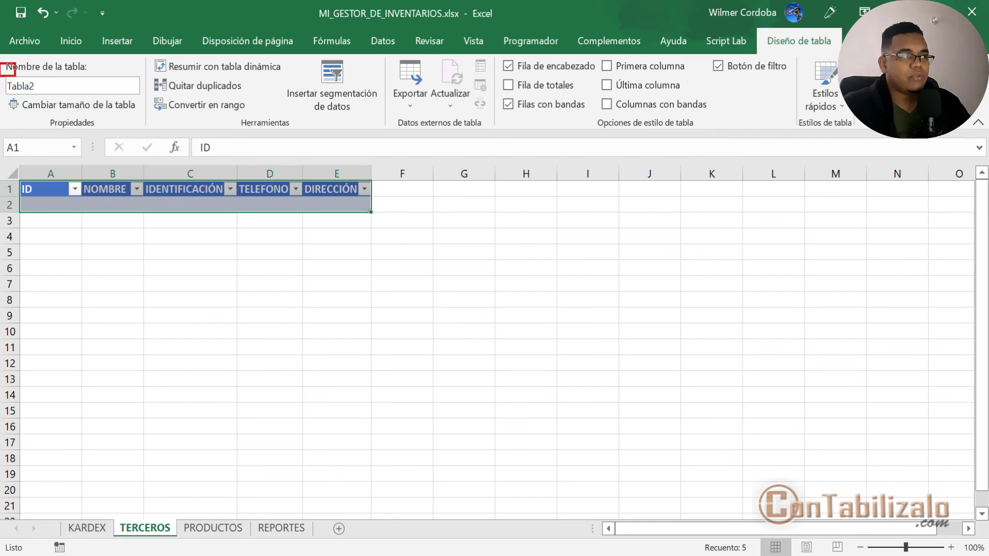
click(76, 86)
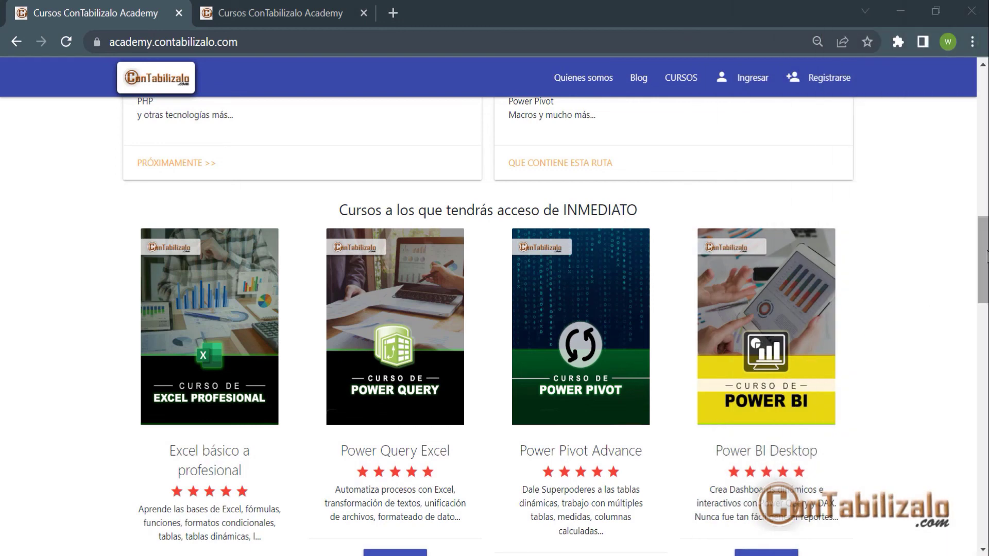
Step: Scroll the course cards down to Grabadora de Macros PRO, Excel VBA, Web Scraping and Contabilidad Sistematizada
drag(987, 256, 987, 355)
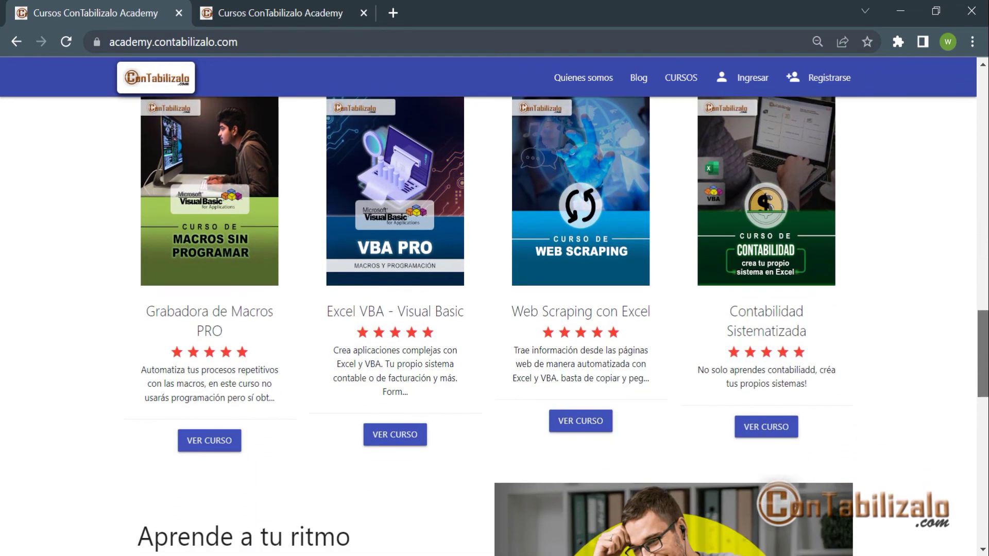
drag(984, 354, 984, 369)
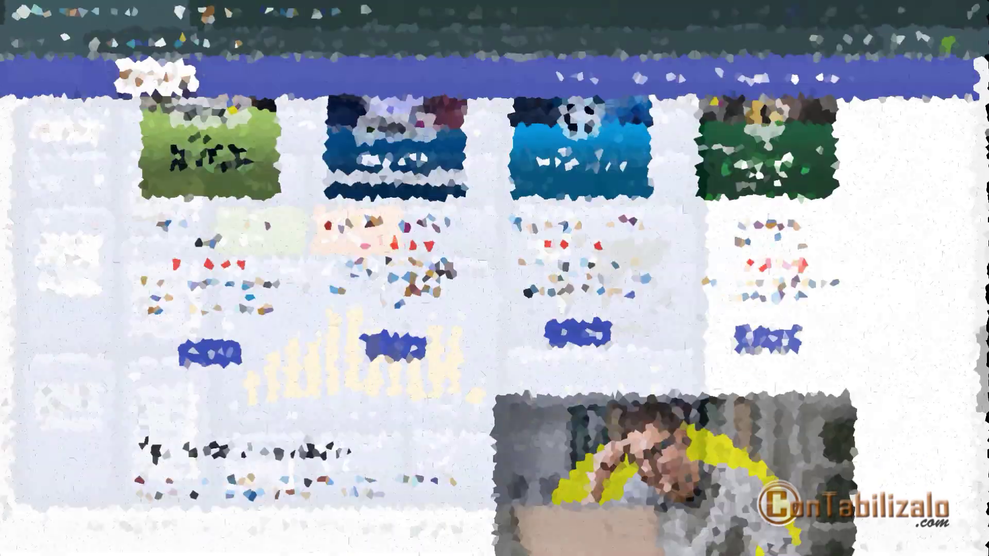